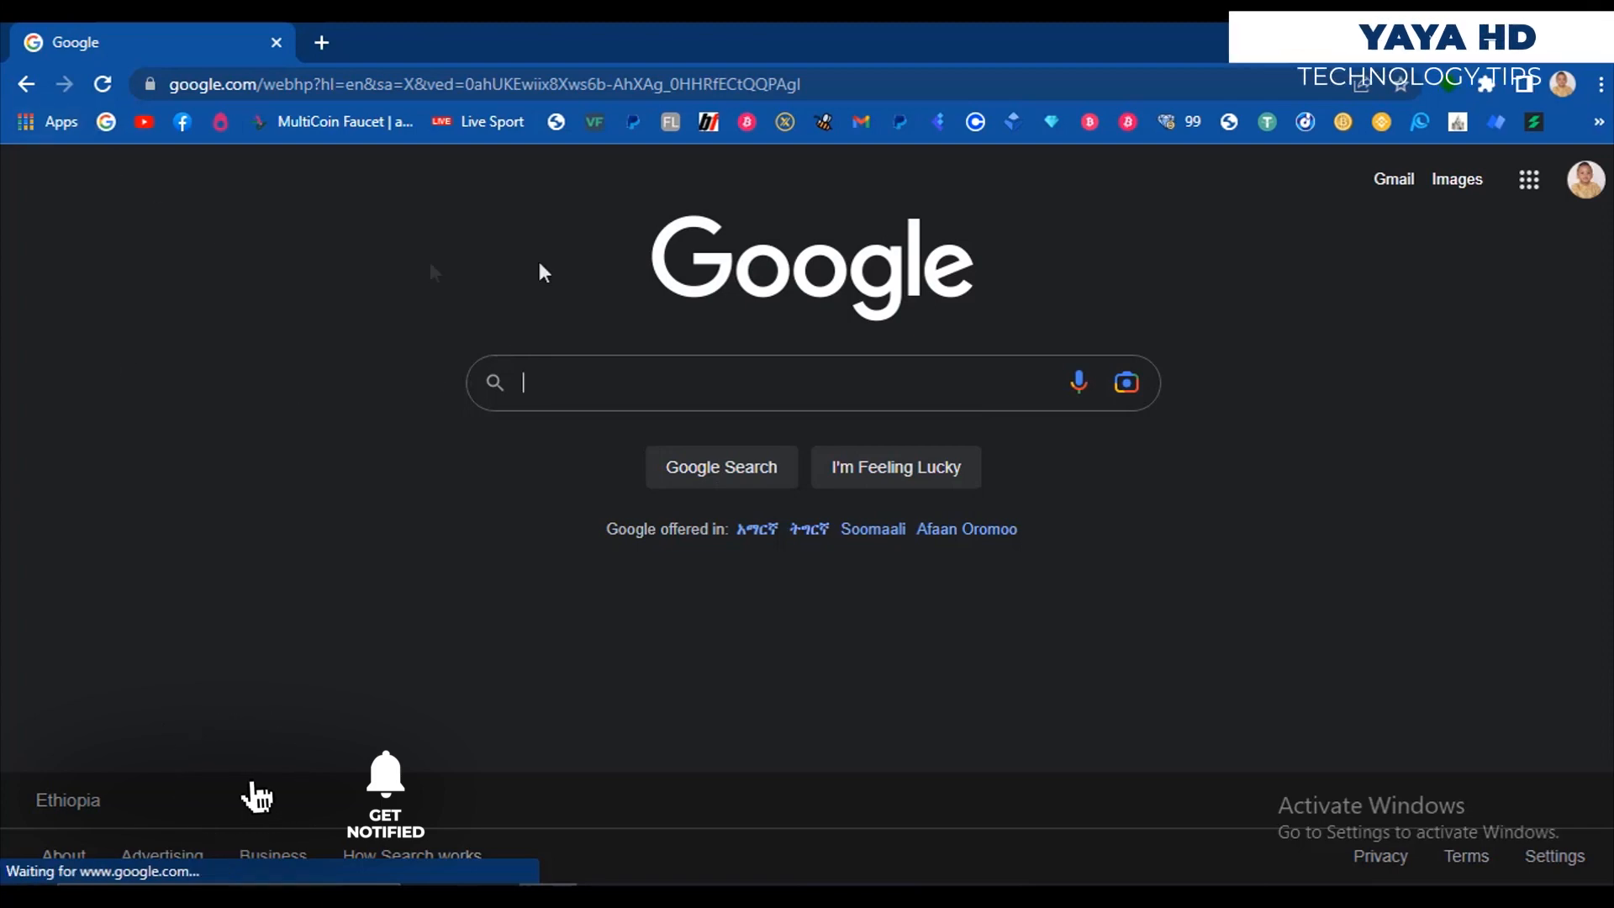
Step: Search Google for photopea.com and open the Photopea online photo editor
{"action": "left_click", "coordinate": [602, 386]}
{"action": "left_click", "coordinate": [582, 429]}
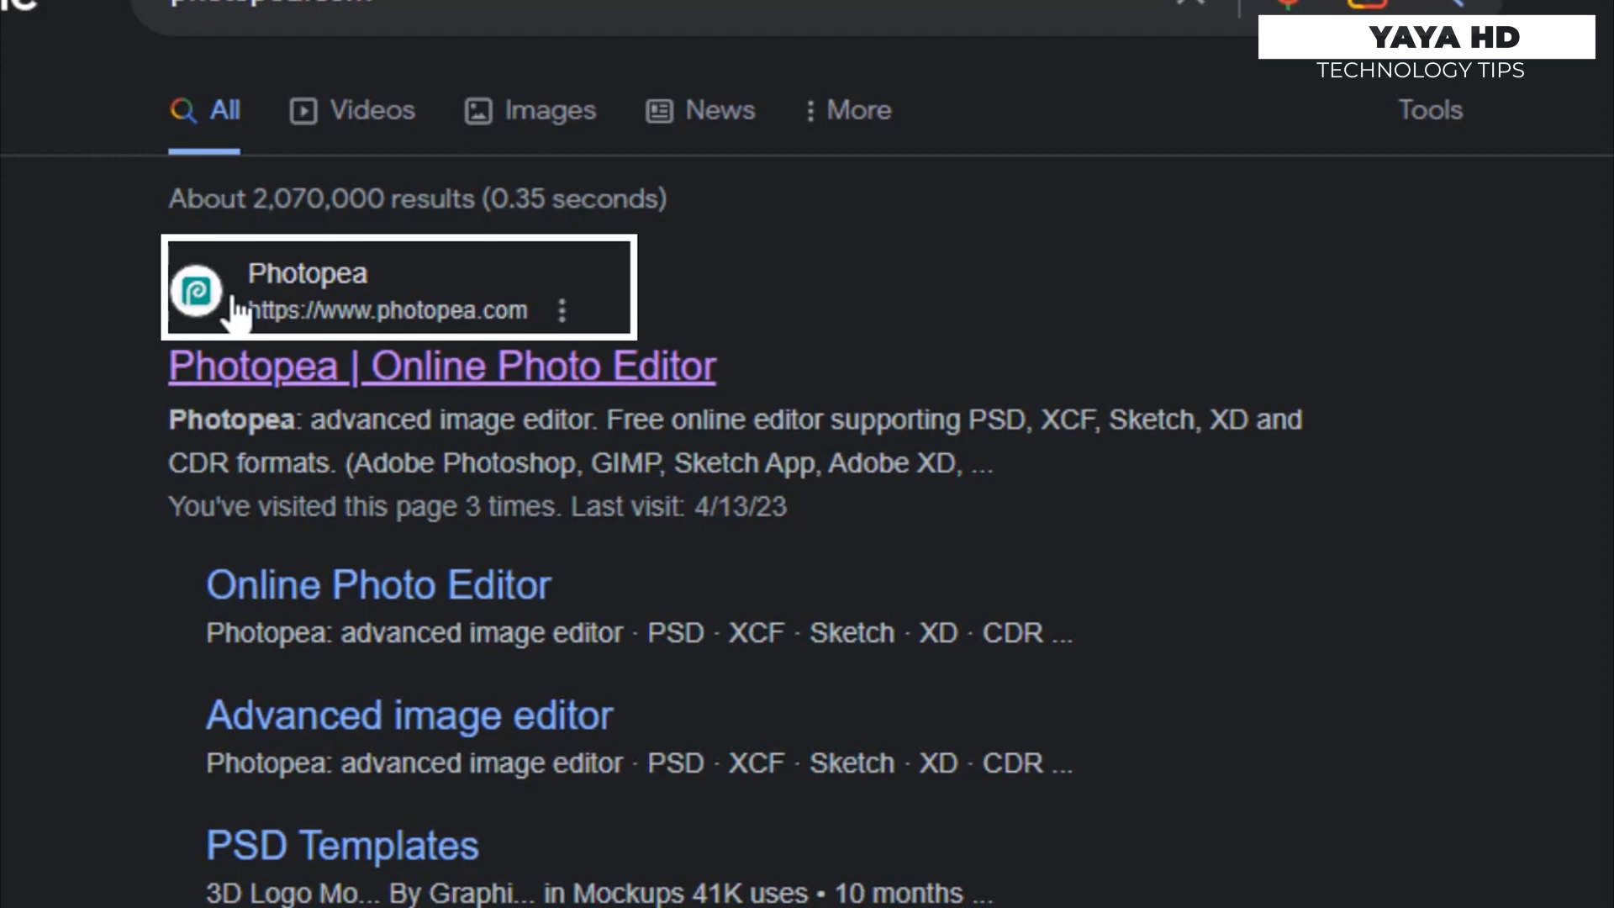
{"action": "left_click", "coordinate": [313, 301]}
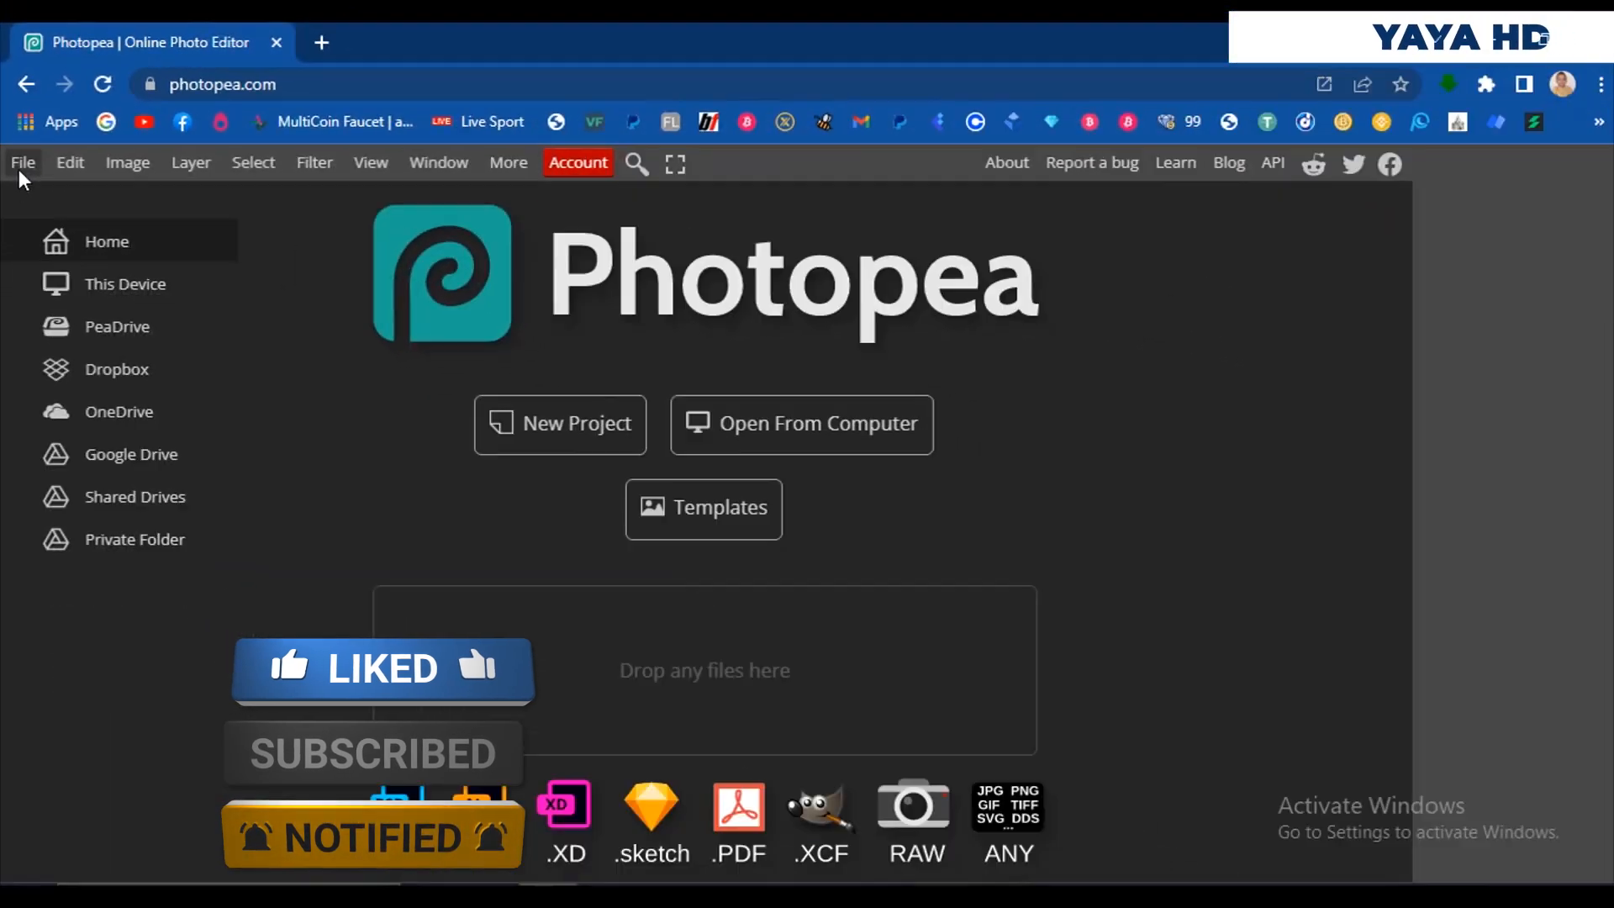
Step: Start a new project and name it "test 01"
{"action": "left_click", "coordinate": [30, 215]}
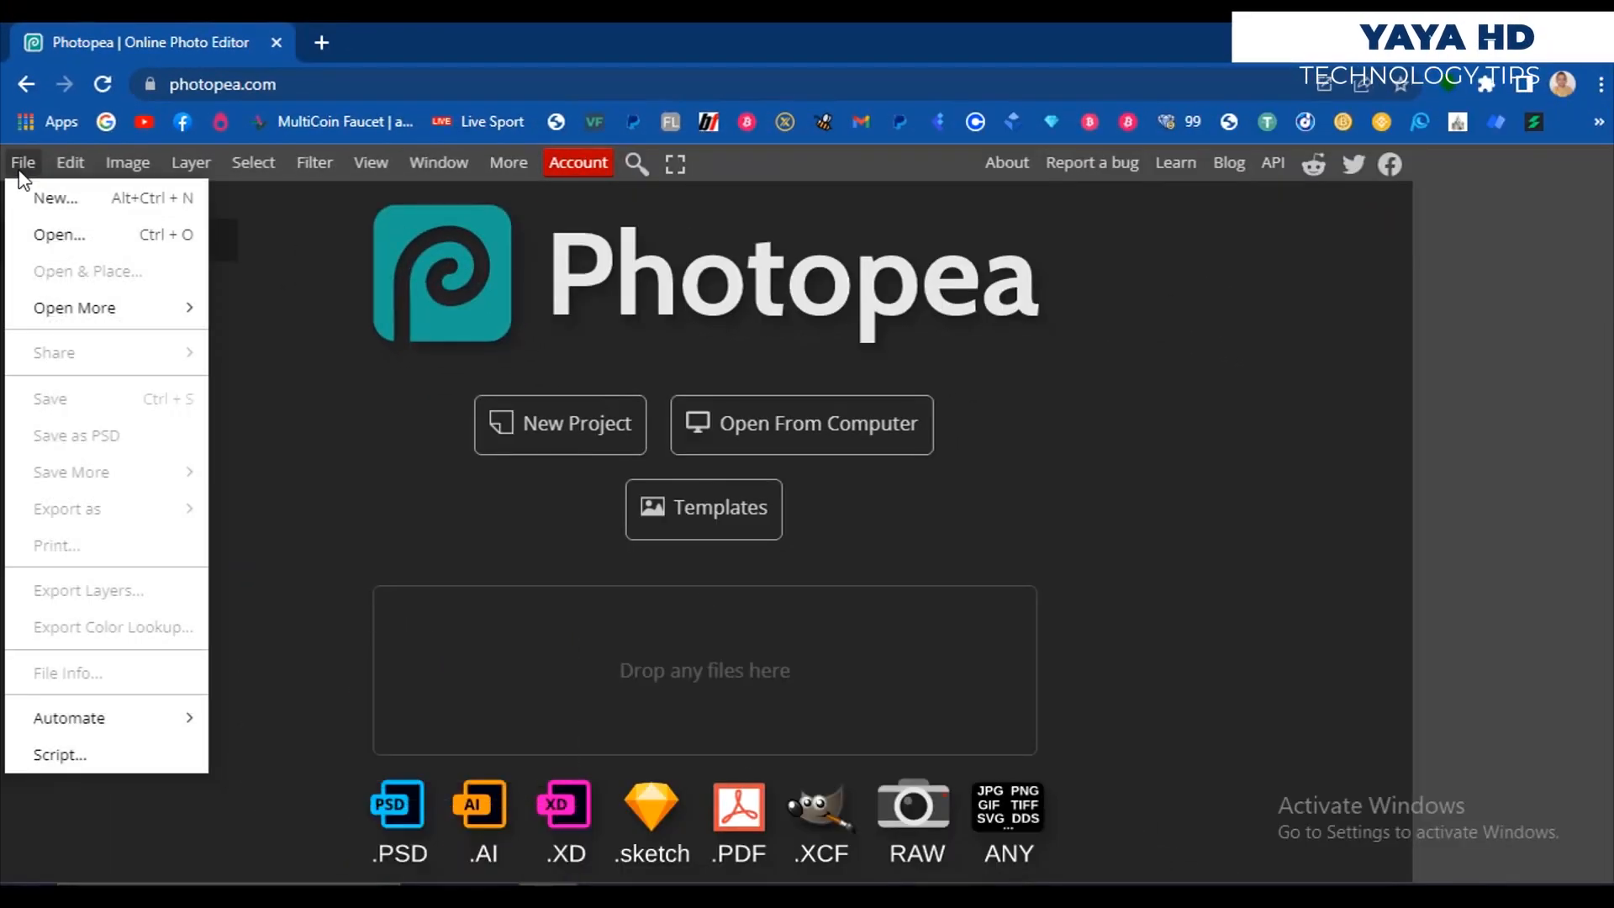
{"action": "left_click", "coordinate": [79, 206]}
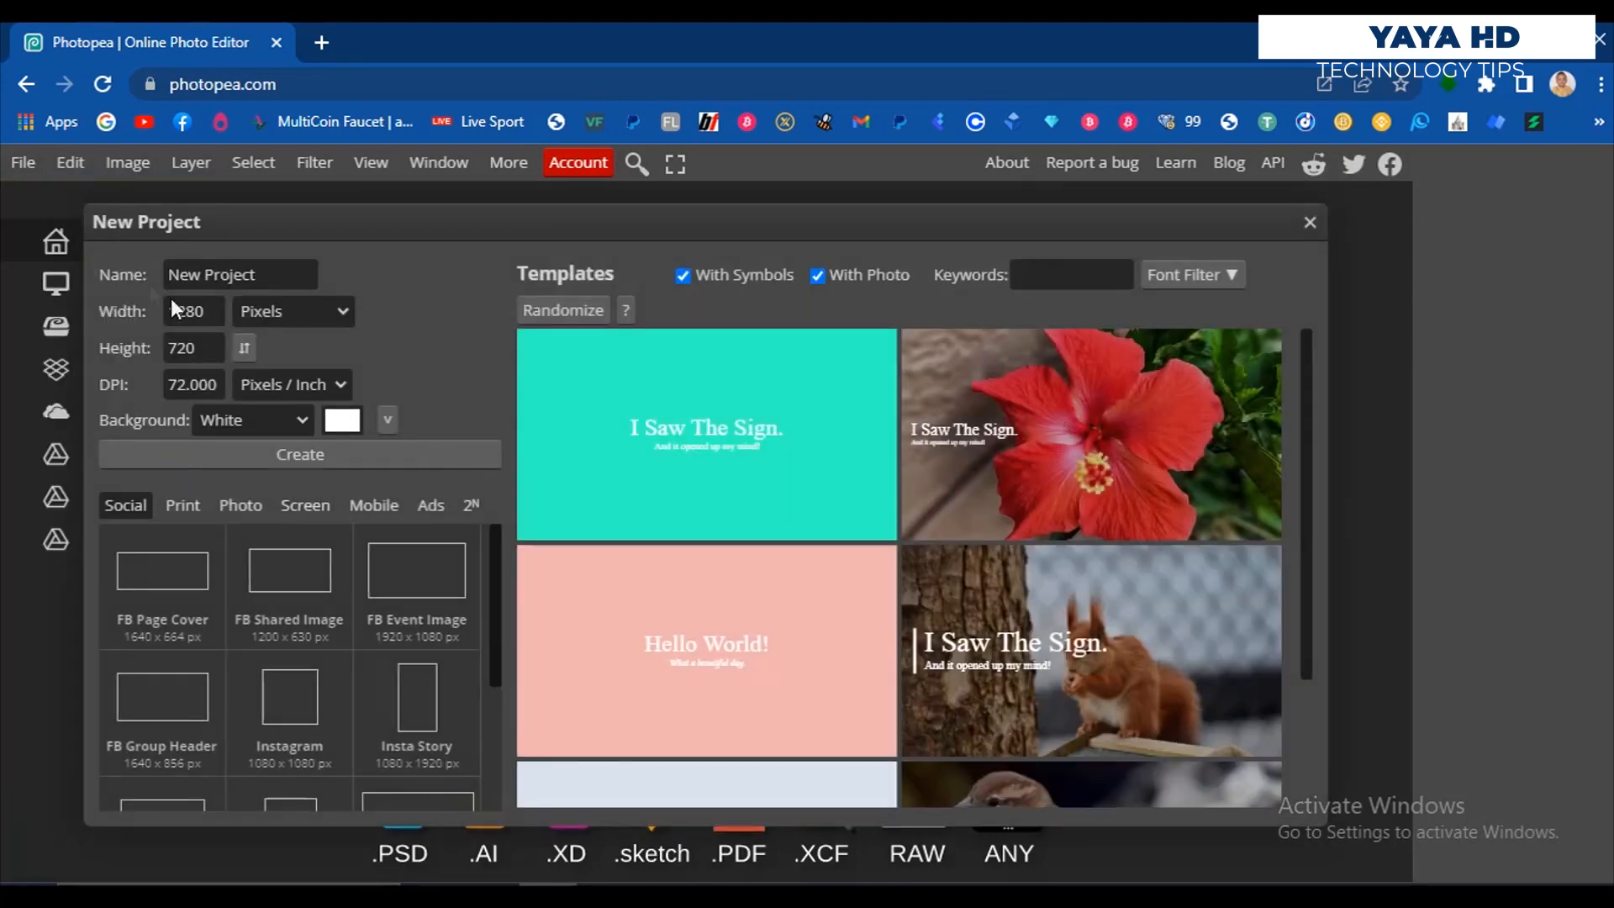
{"action": "left_click", "coordinate": [187, 274]}
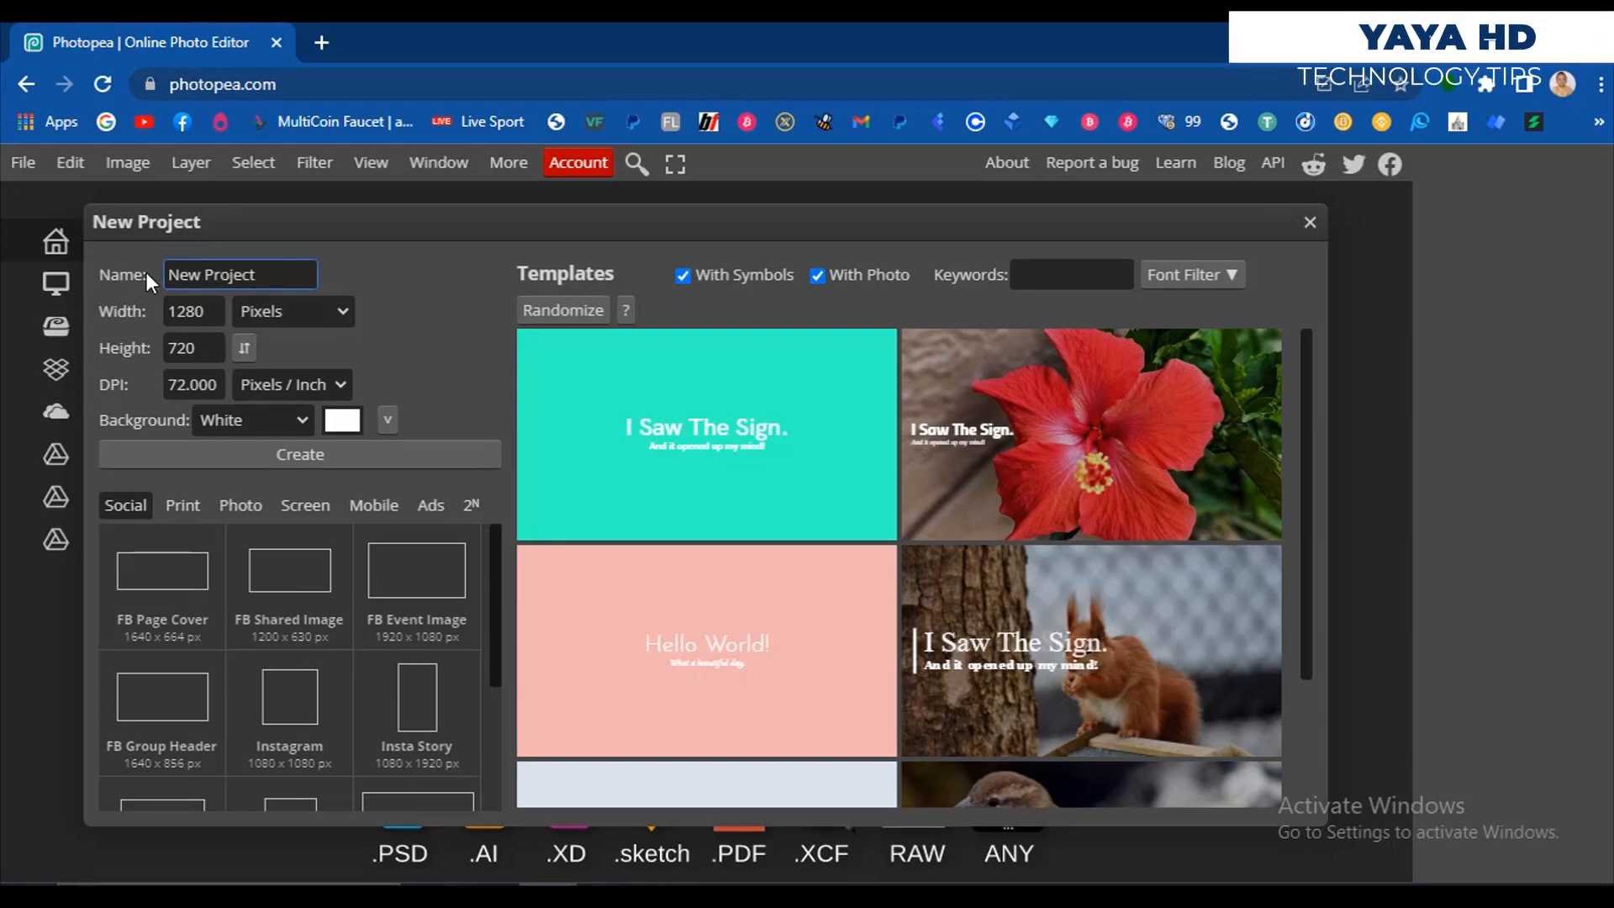
{"action": "key", "text": "ctrl+a"}
{"action": "type", "text": "test 01"}
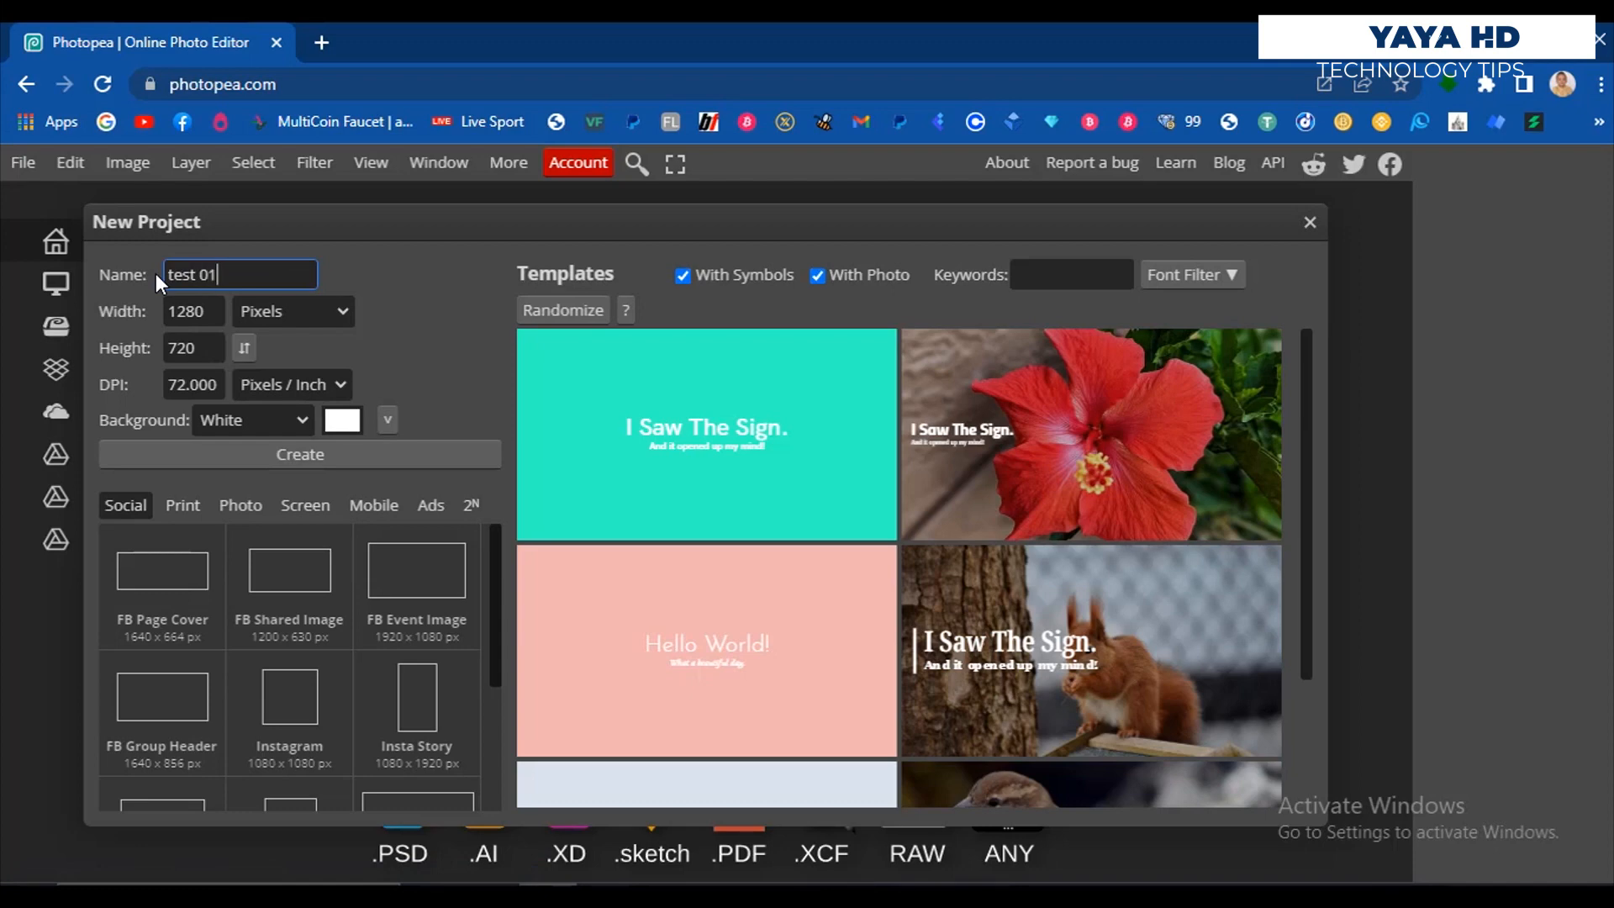
Step: Review the size unit, background and color profile options for the new project, keeping Pixels, White and sRGB
{"action": "left_click", "coordinate": [180, 336]}
{"action": "left_click", "coordinate": [337, 319]}
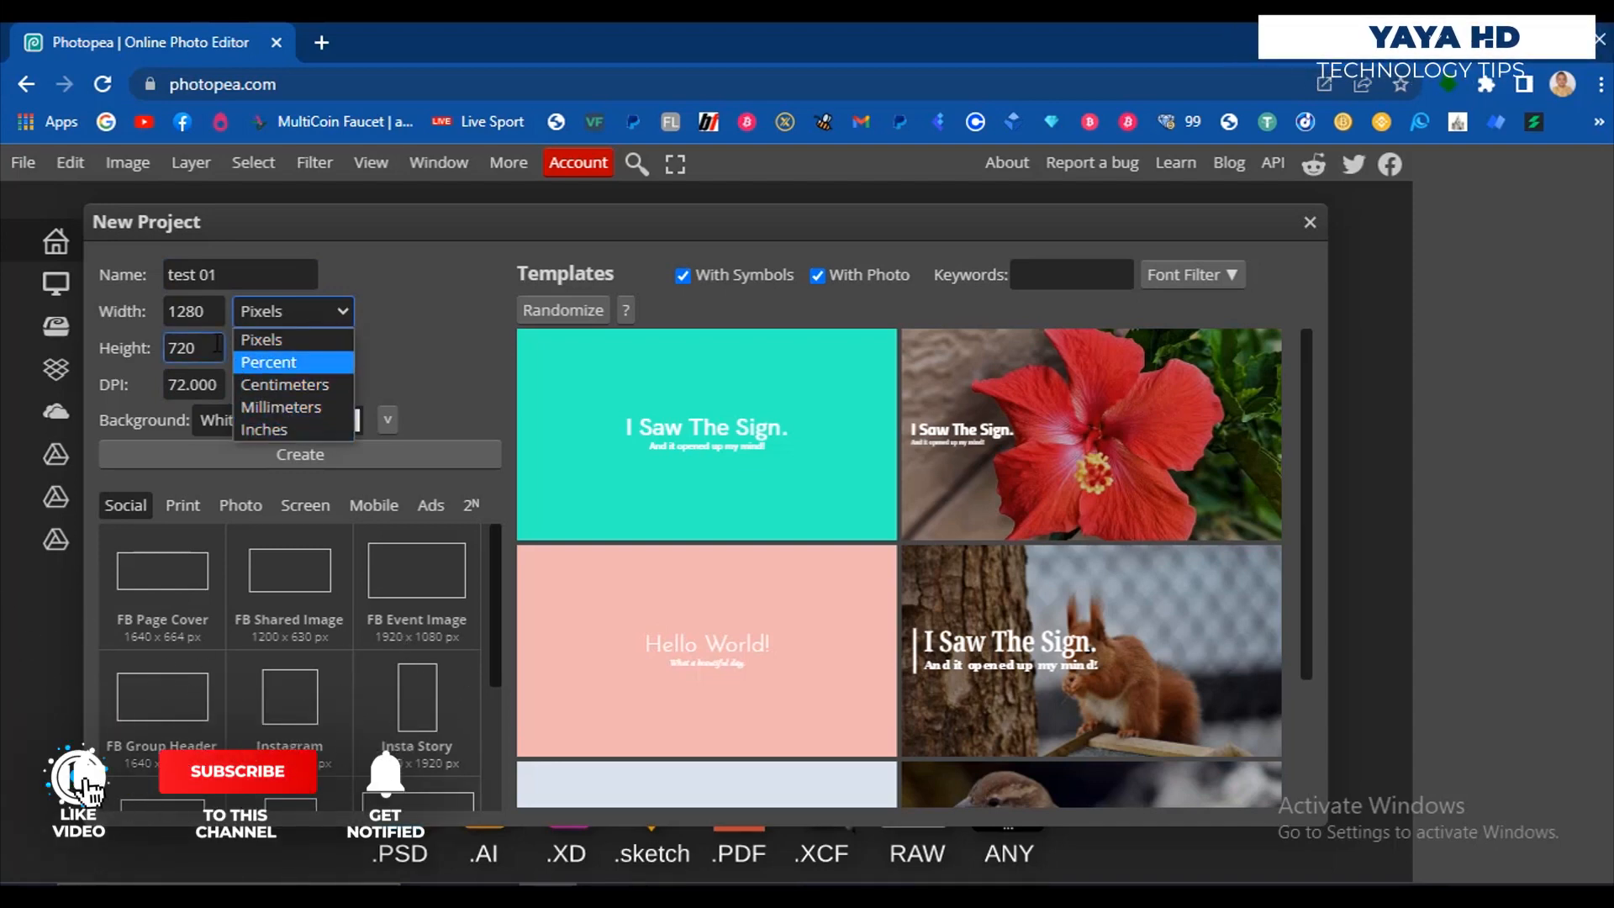
{"action": "left_click", "coordinate": [243, 310]}
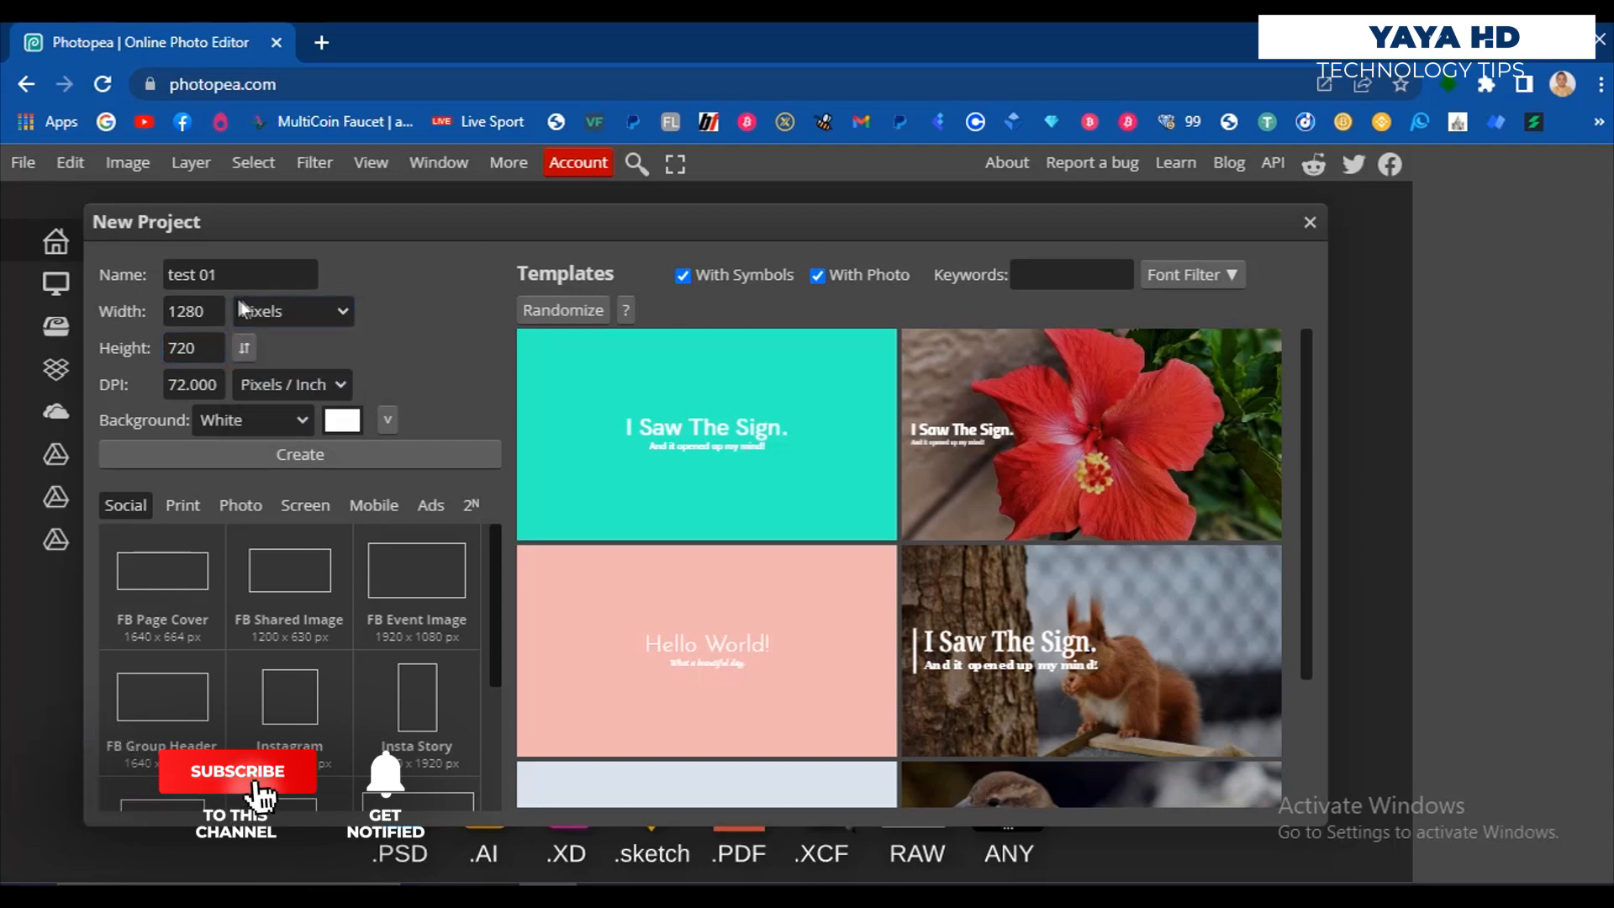
{"action": "left_click", "coordinate": [304, 423]}
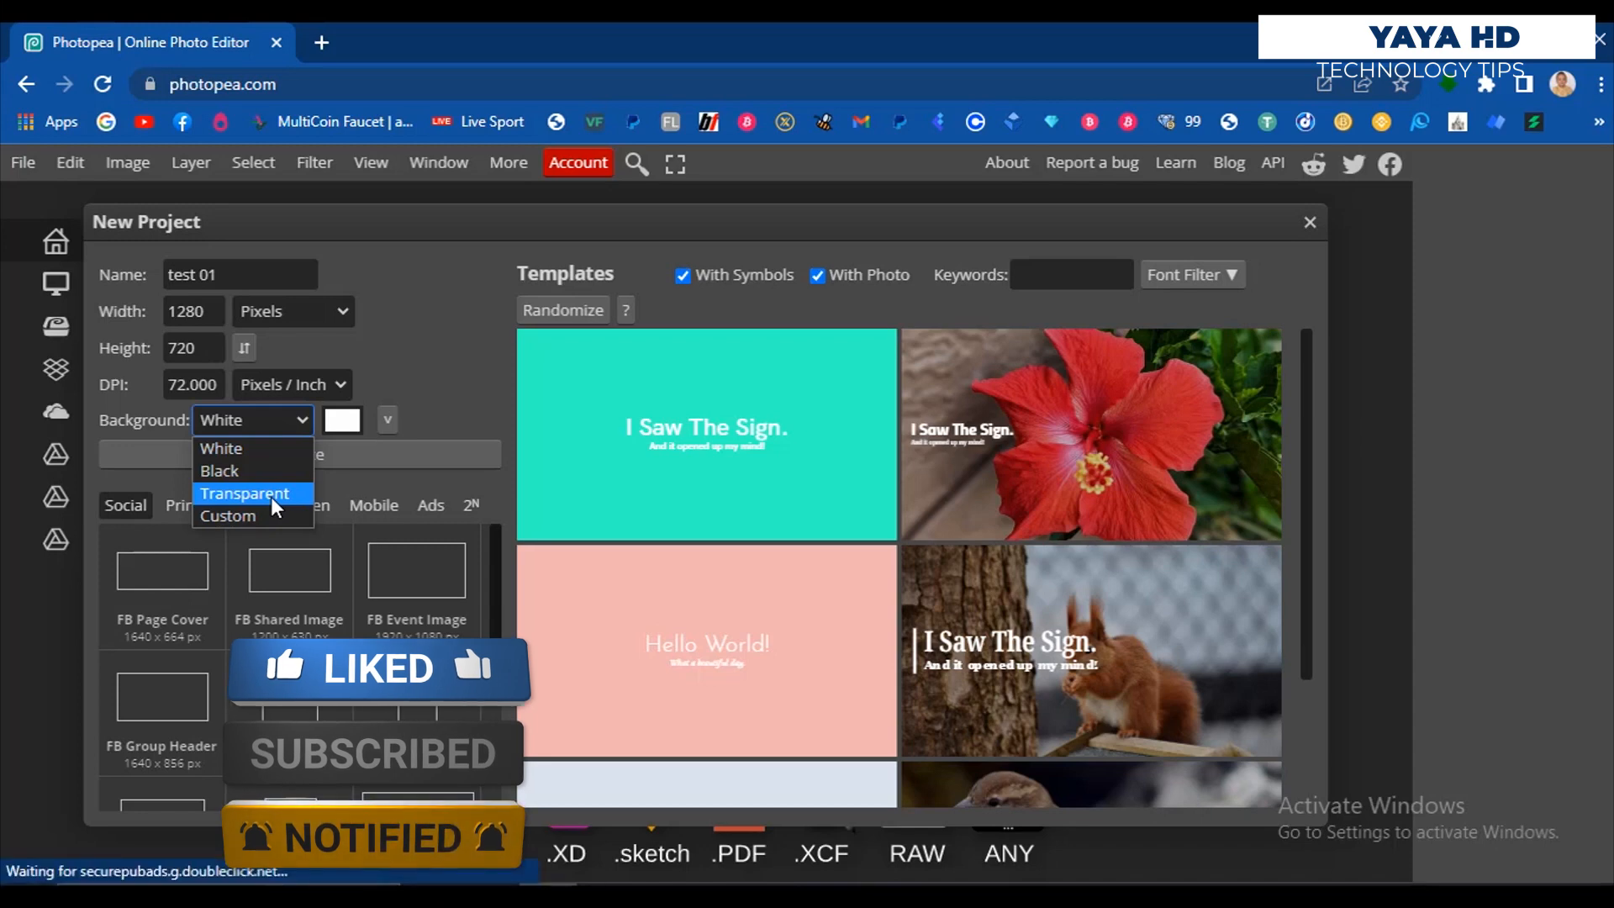
{"action": "left_click", "coordinate": [252, 448]}
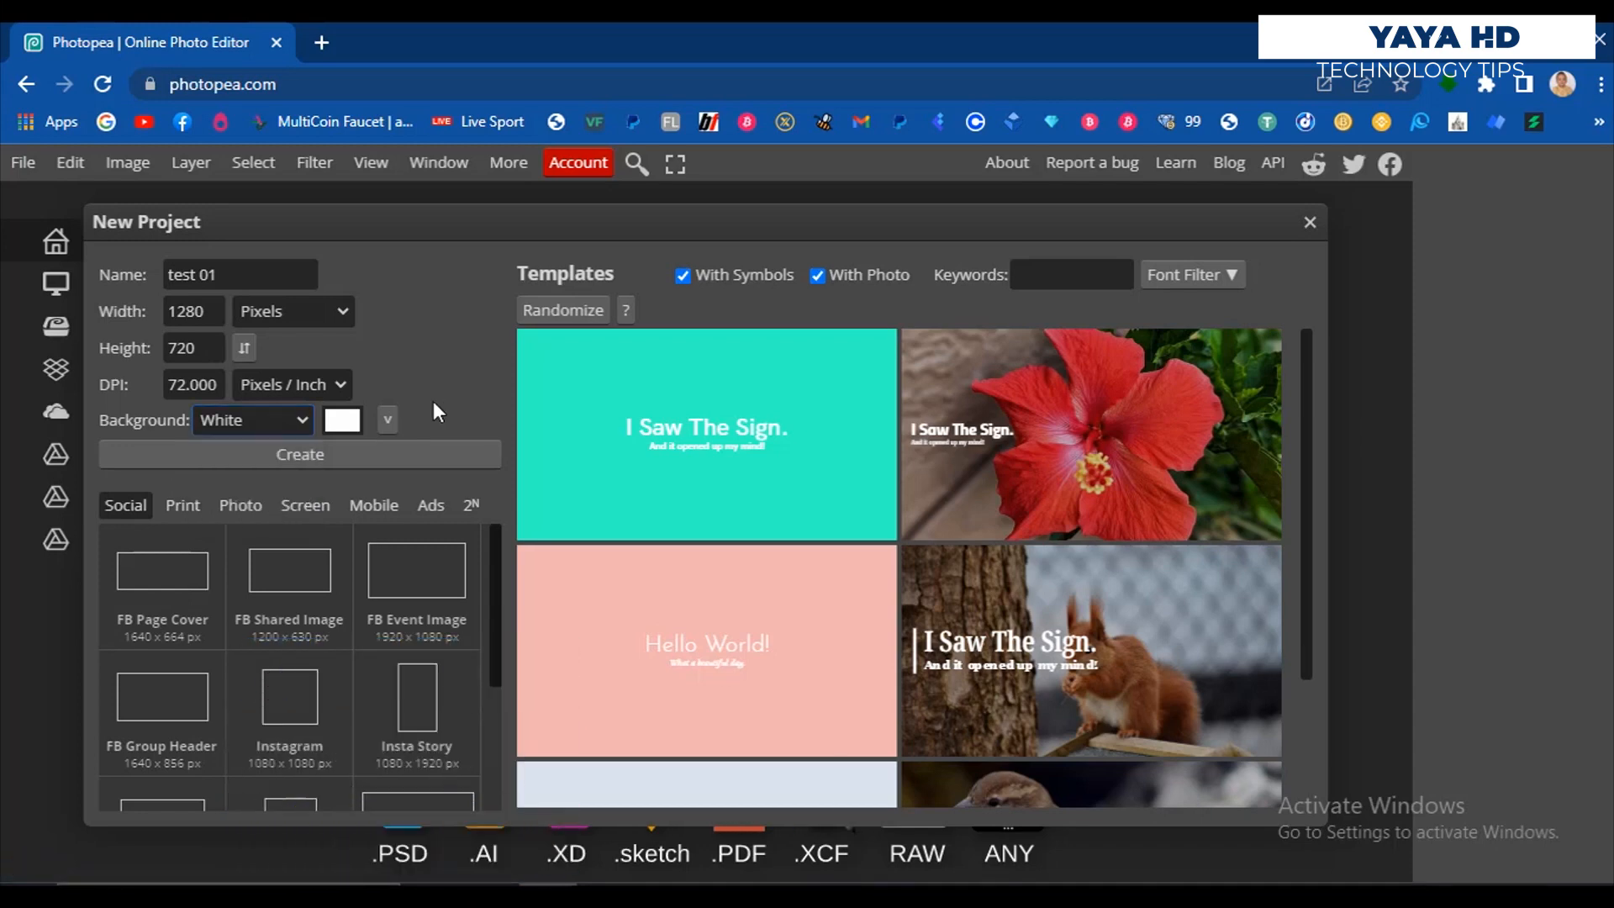
{"action": "left_click", "coordinate": [388, 419]}
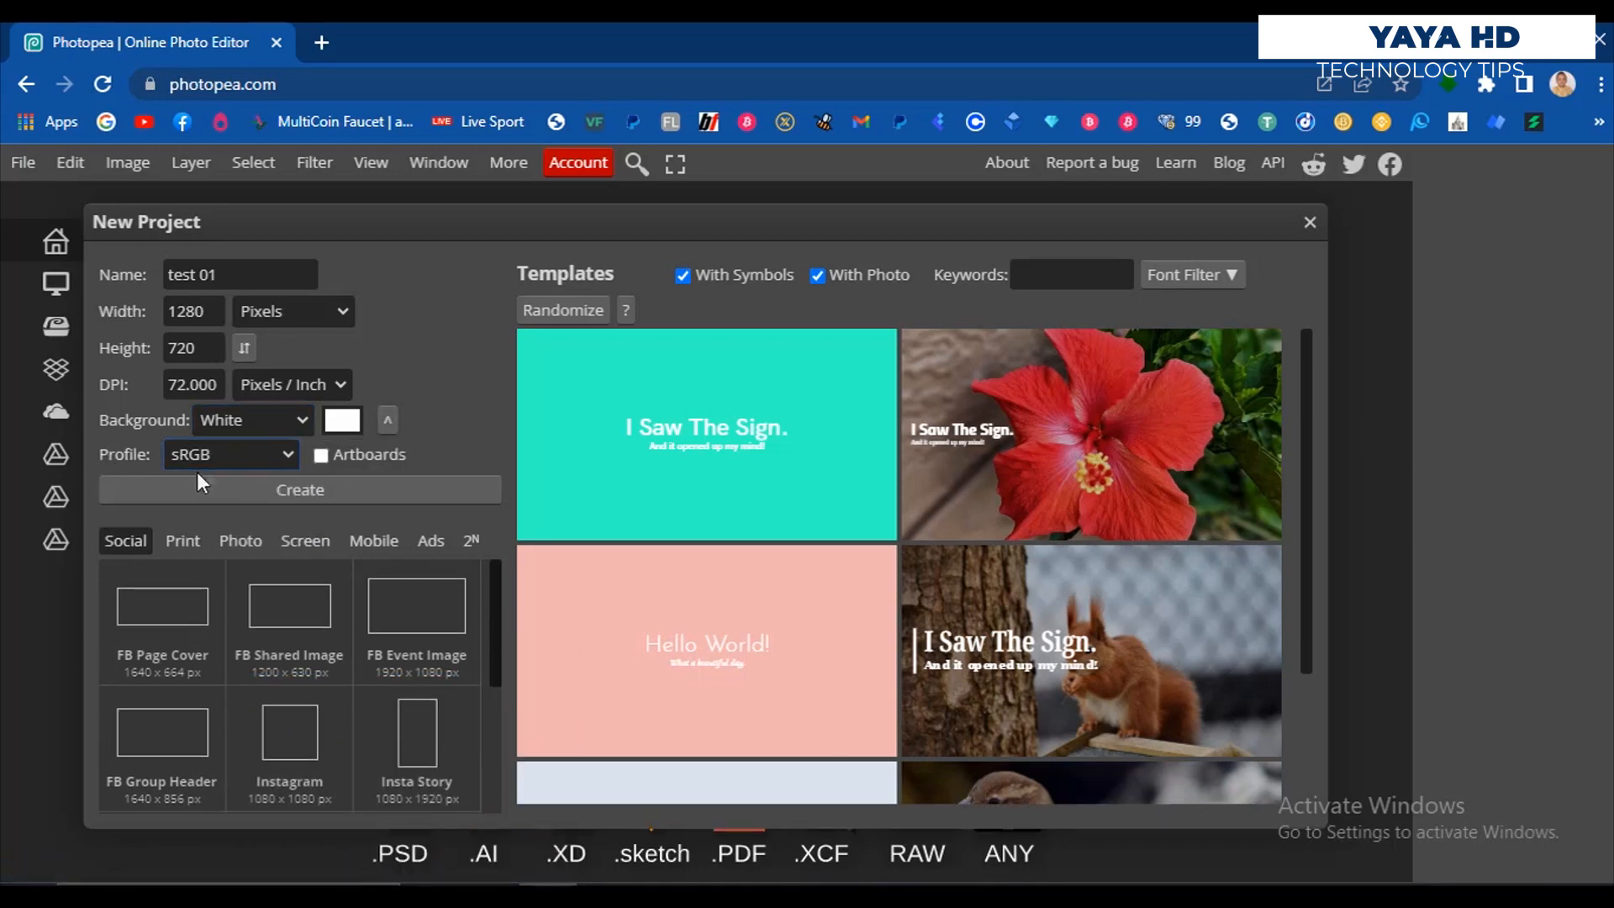
{"action": "left_click", "coordinate": [282, 456]}
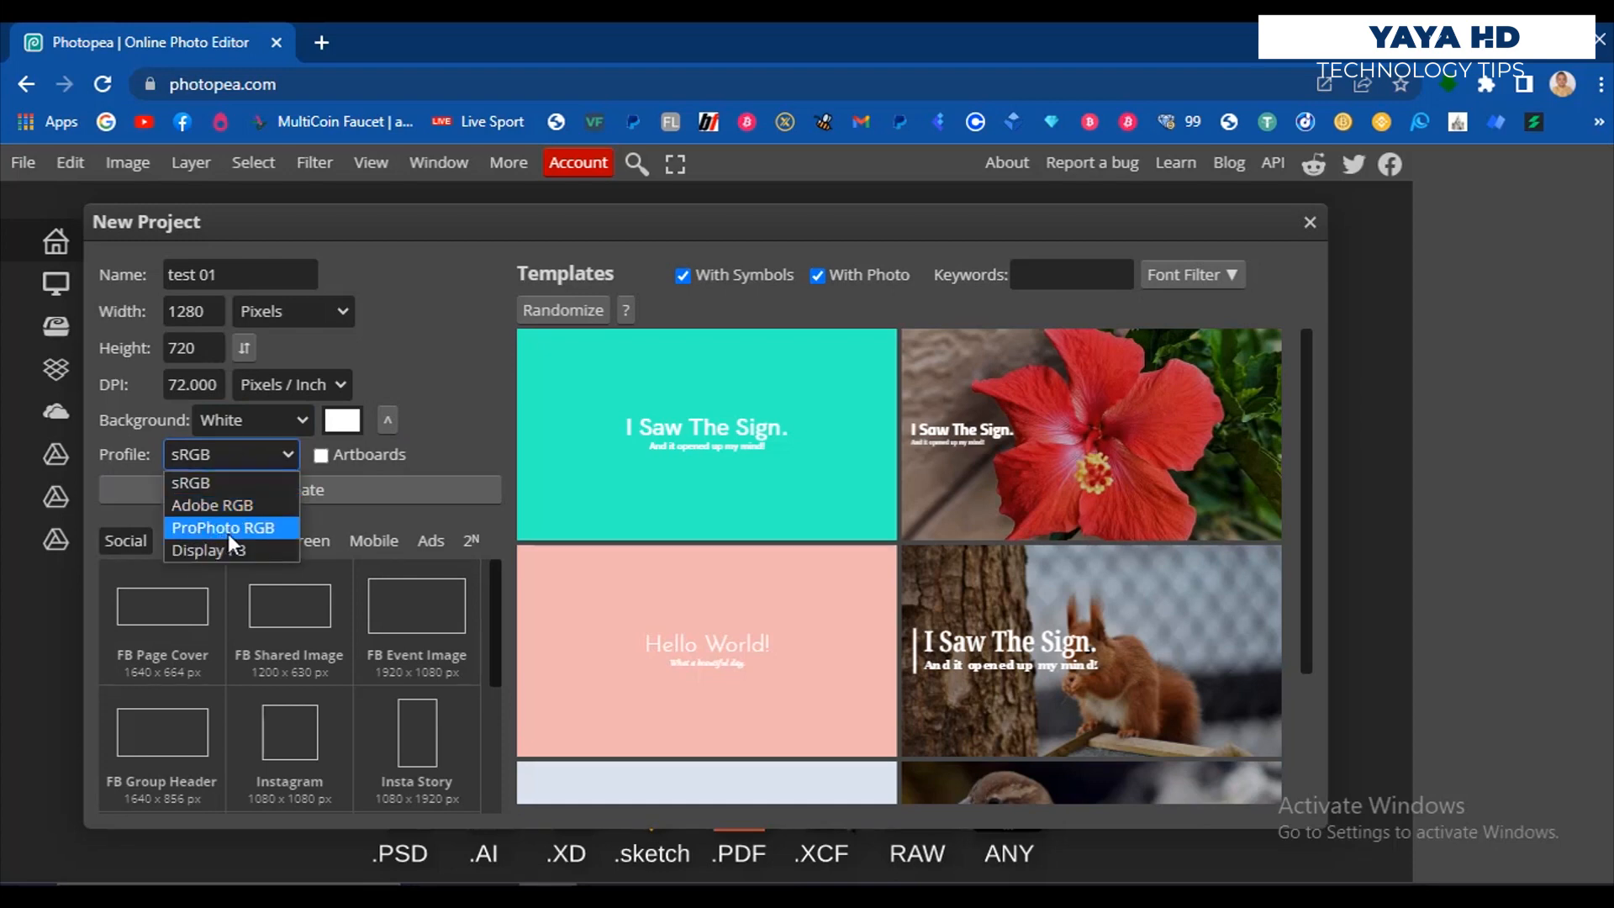
{"action": "left_click", "coordinate": [162, 643]}
Step: Look through the Social, Print and Photo size presets for the new project
{"action": "scroll", "coordinate": [162, 647], "scroll_direction": "down", "scroll_amount": 2}
{"action": "scroll", "coordinate": [162, 652], "scroll_direction": "up", "scroll_amount": 2}
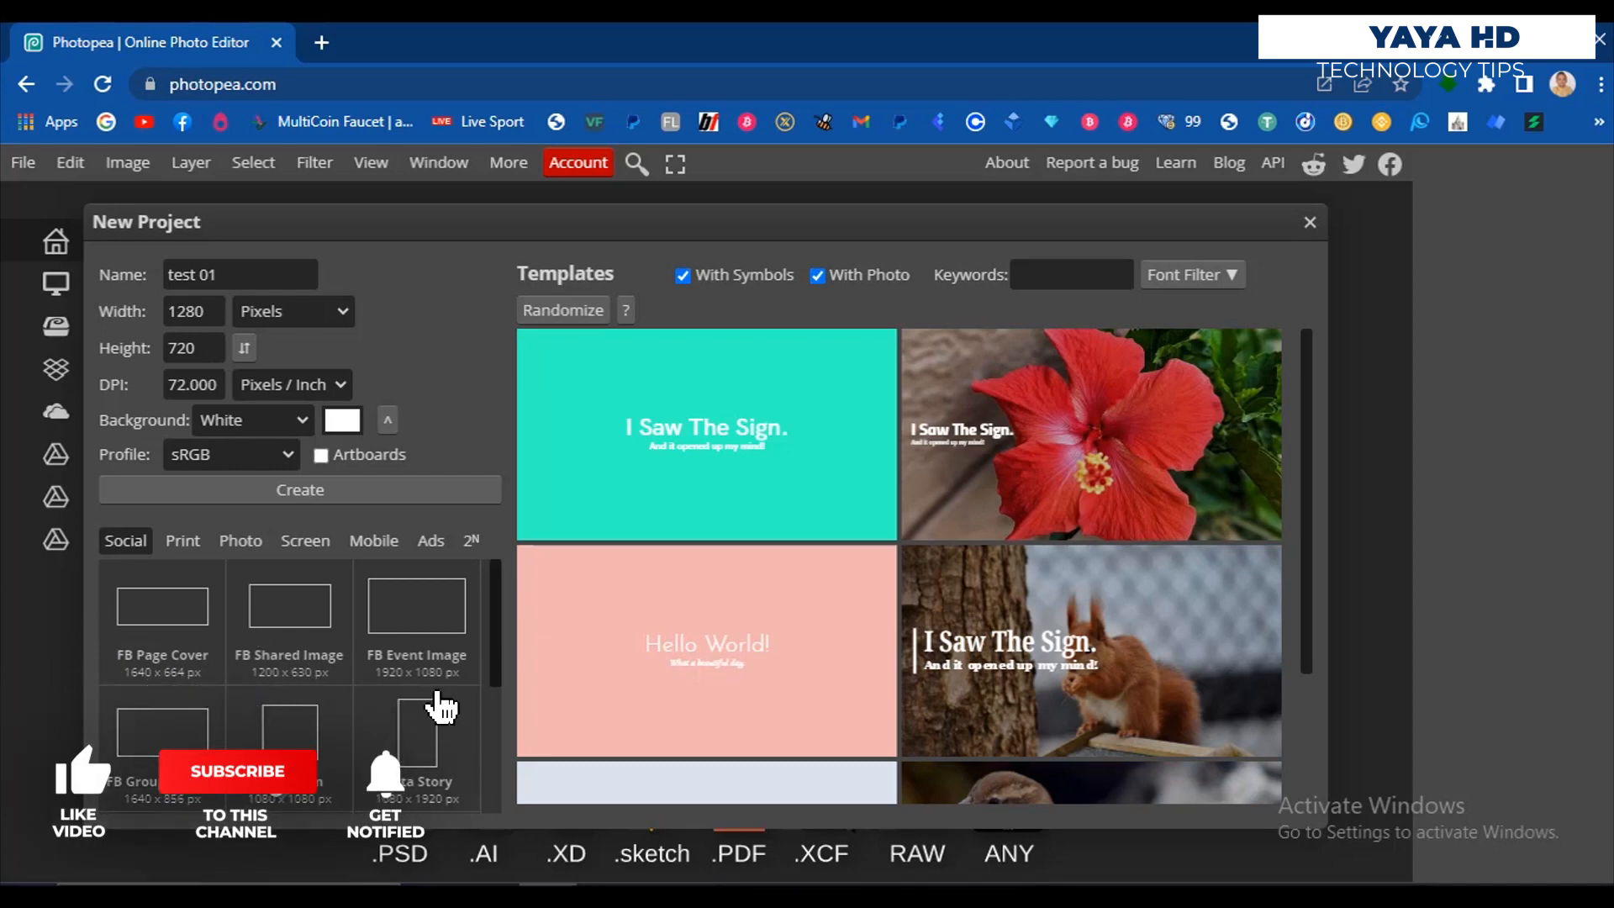
{"action": "scroll", "coordinate": [424, 677], "scroll_direction": "down", "scroll_amount": 3}
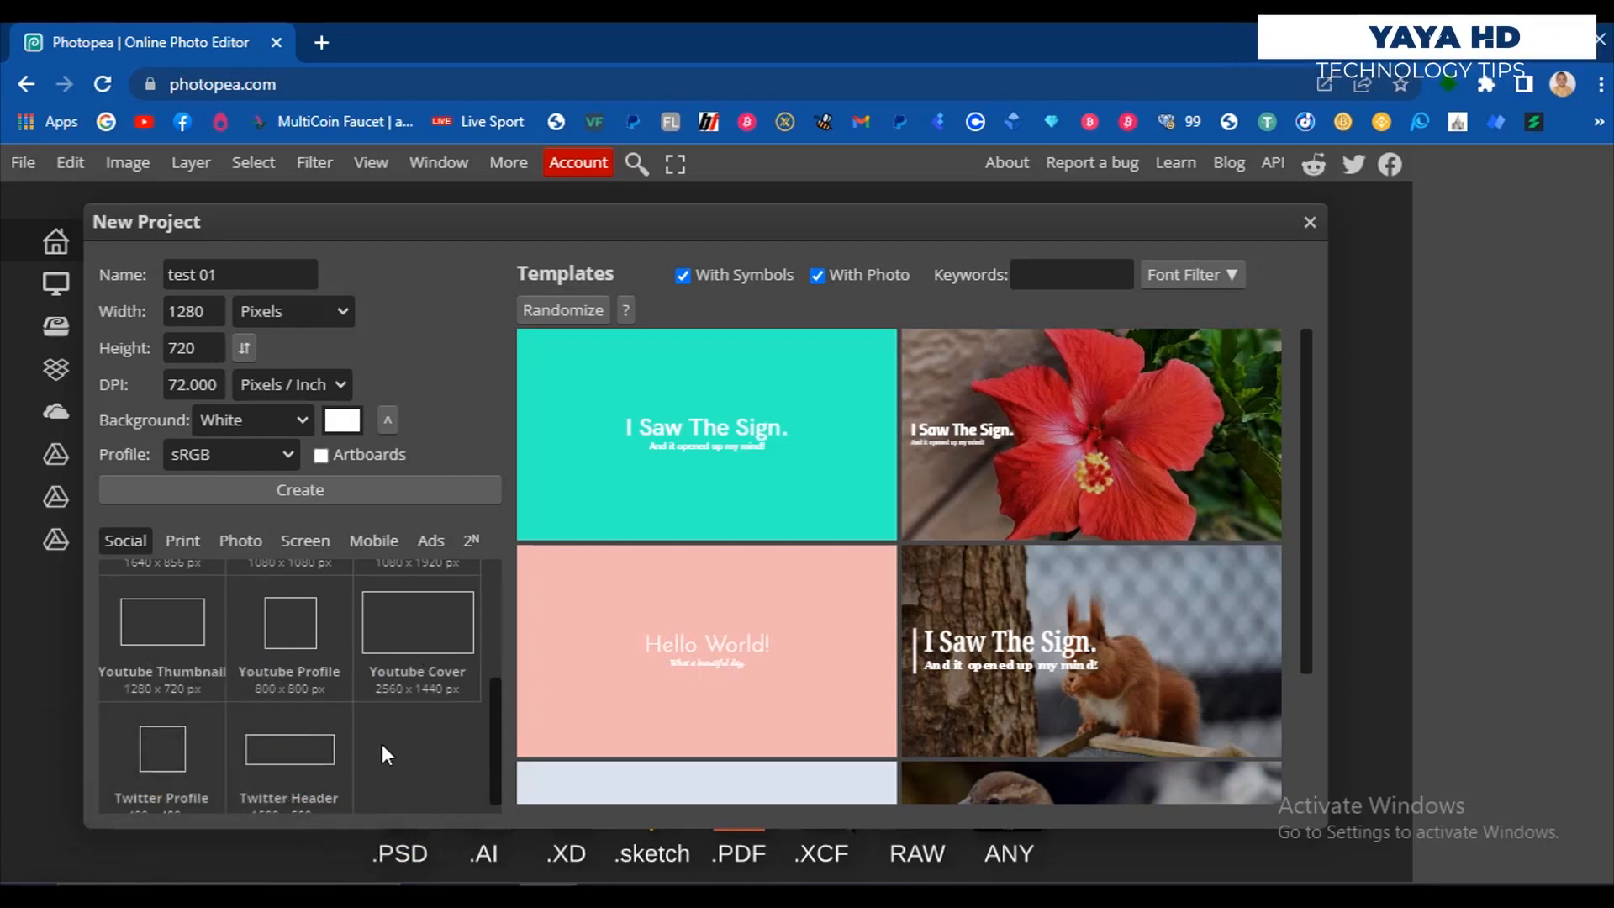
{"action": "scroll", "coordinate": [381, 744], "scroll_direction": "down", "scroll_amount": 1}
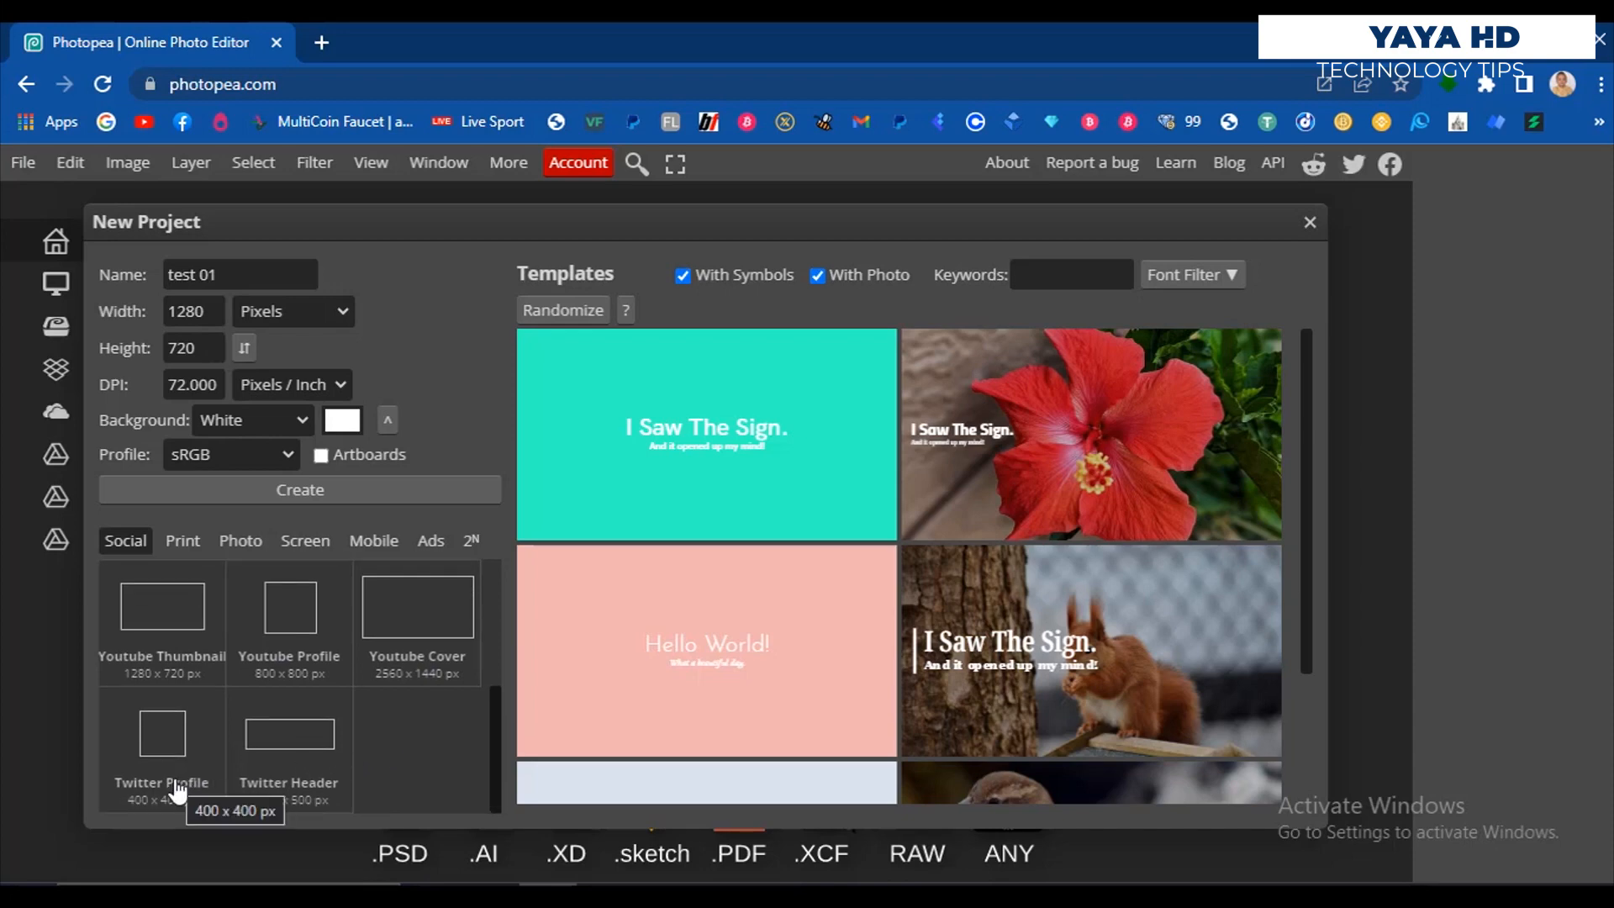
{"action": "scroll", "coordinate": [313, 769], "scroll_direction": "up", "scroll_amount": 2}
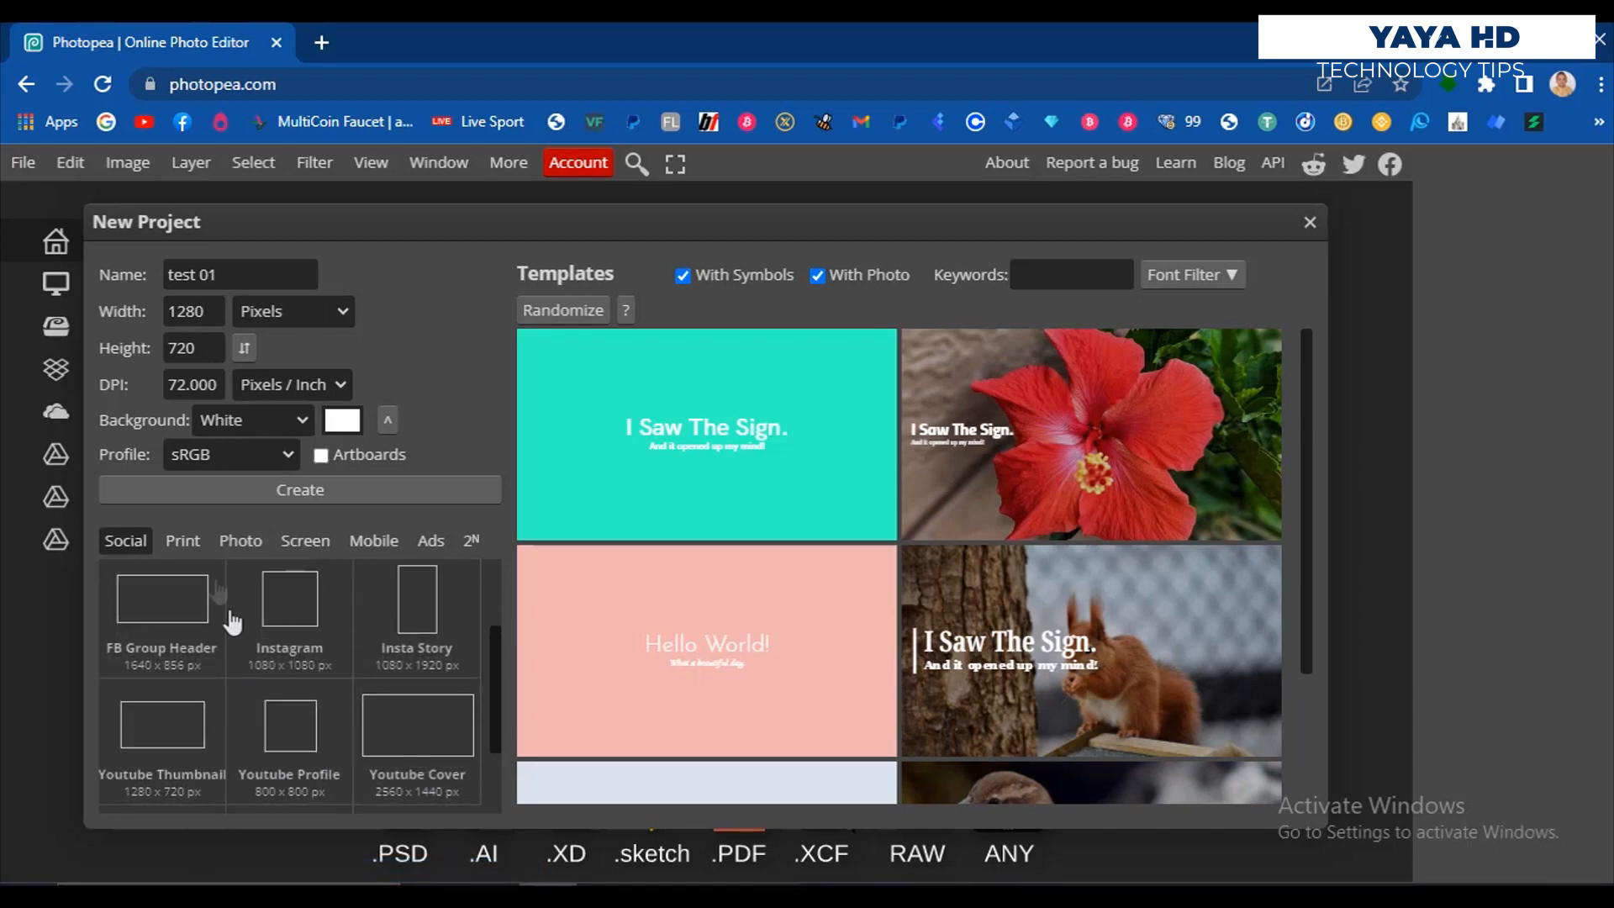
{"action": "left_click", "coordinate": [173, 542]}
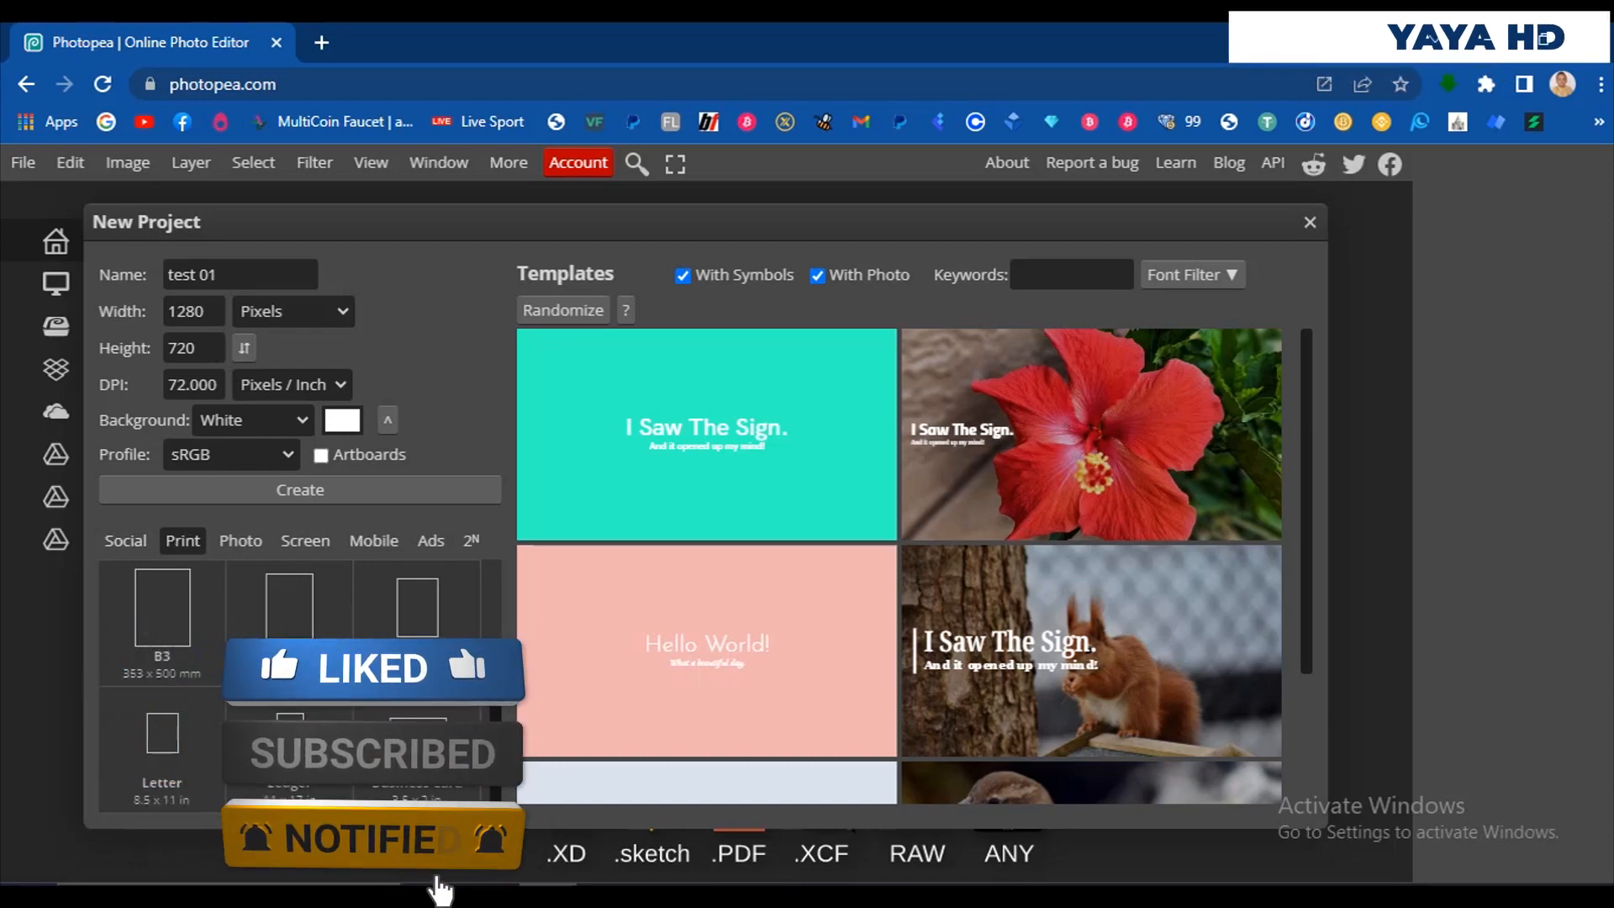
{"action": "scroll", "coordinate": [288, 622], "scroll_direction": "up", "scroll_amount": 3}
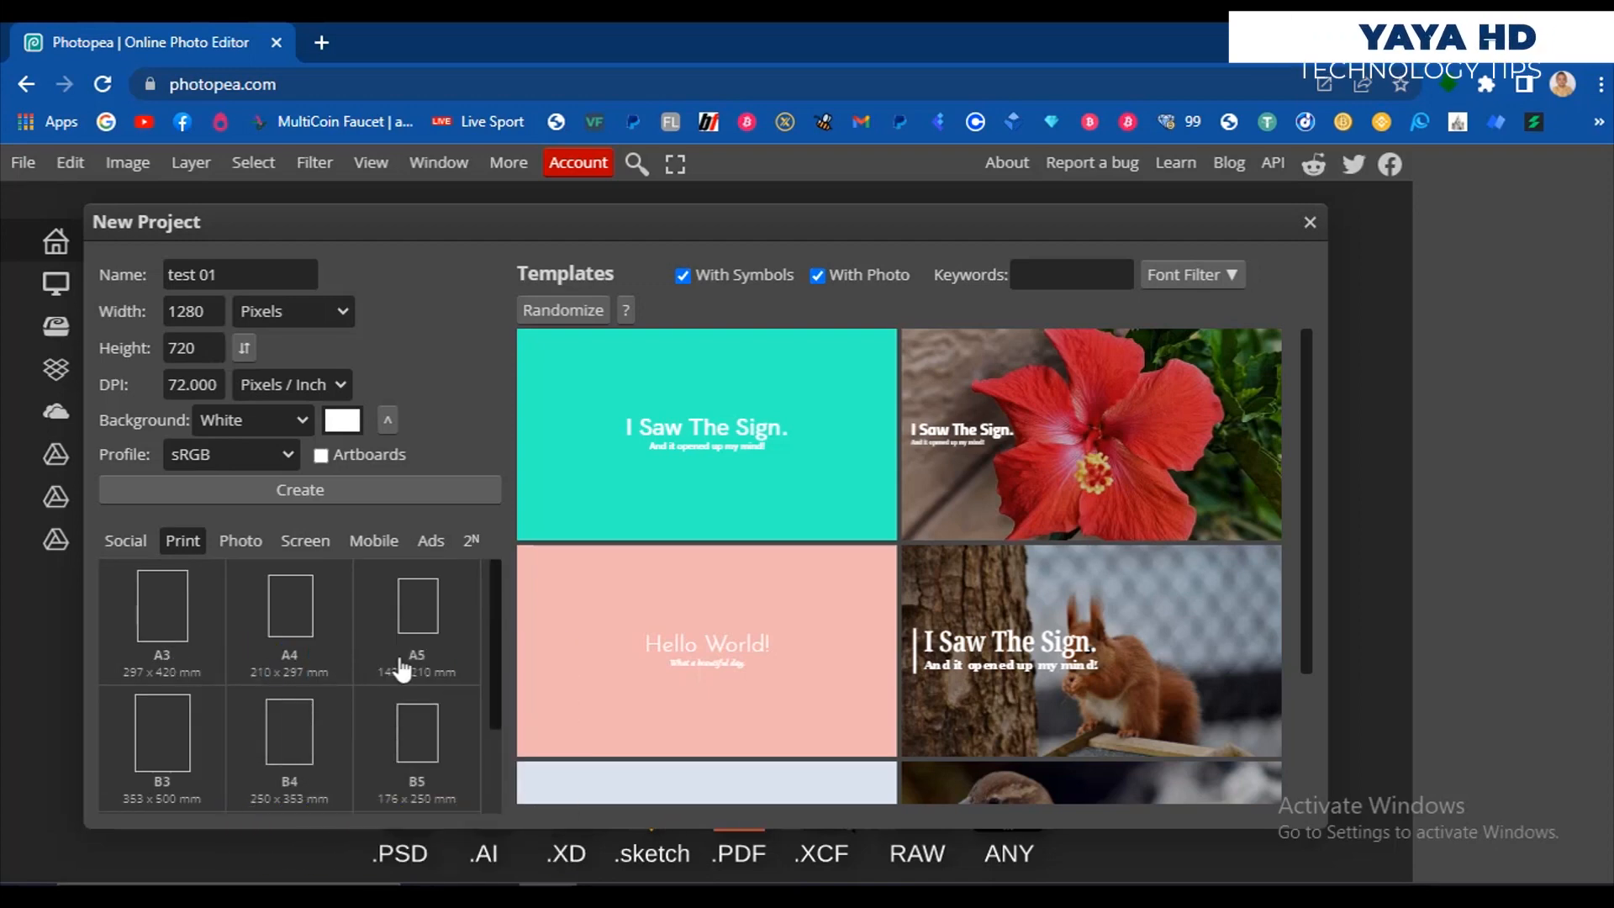
{"action": "left_click", "coordinate": [242, 542]}
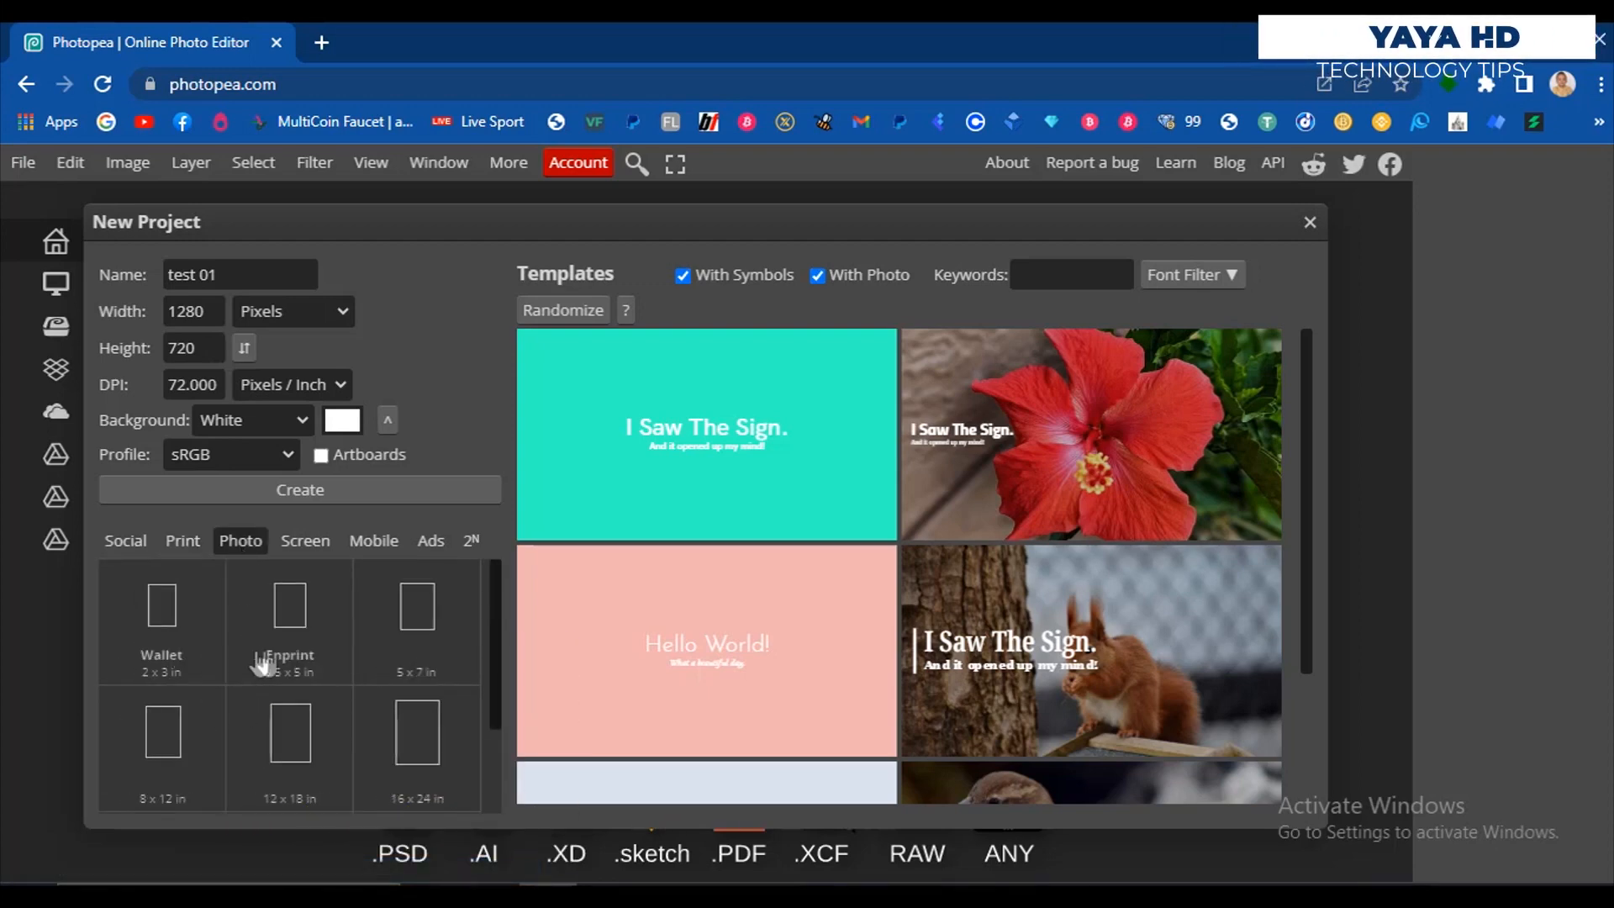
{"action": "scroll", "coordinate": [407, 648], "scroll_direction": "down", "scroll_amount": 2}
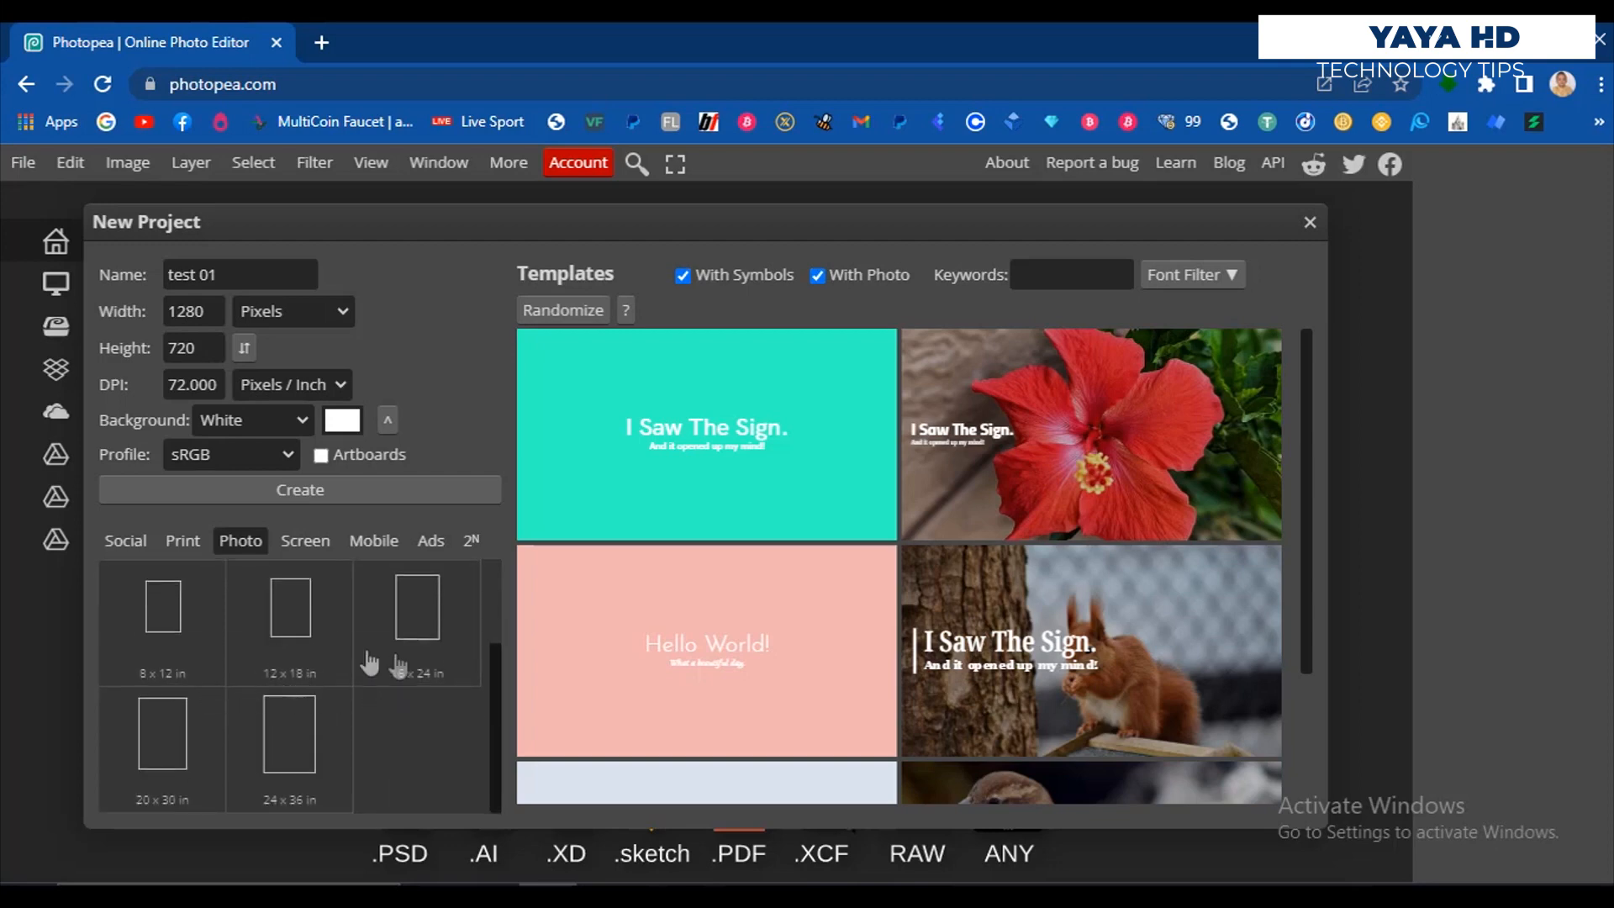
{"action": "scroll", "coordinate": [323, 699], "scroll_direction": "up", "scroll_amount": 2}
Step: Look through the Screen and Mobile size presets for the new project
{"action": "left_click", "coordinate": [305, 546]}
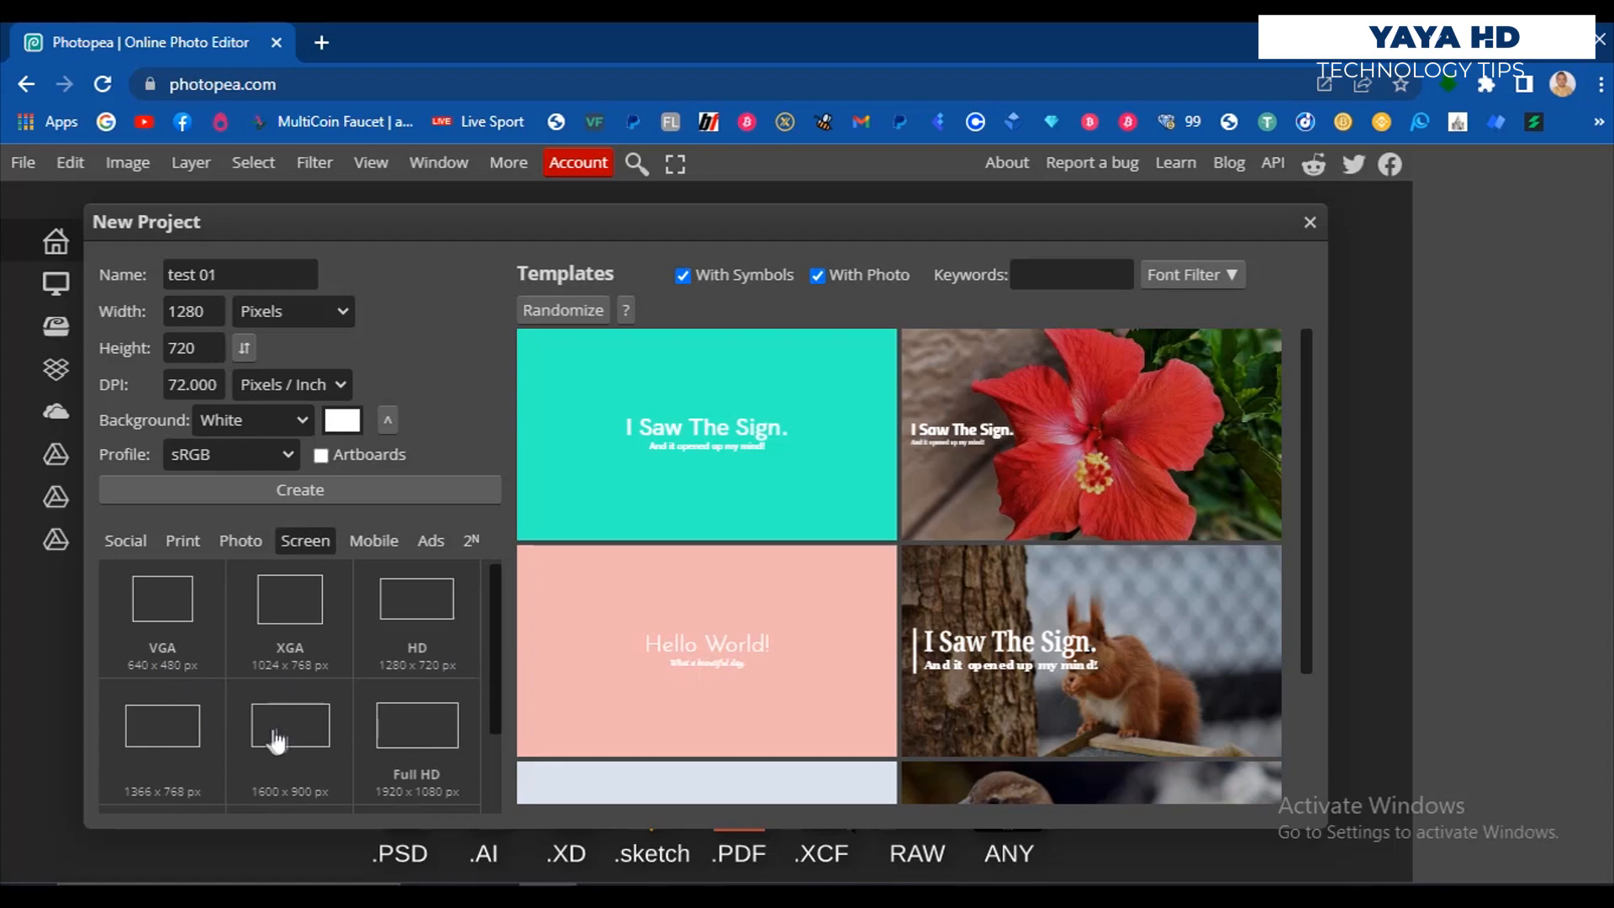
{"action": "scroll", "coordinate": [277, 742], "scroll_direction": "down", "scroll_amount": 2}
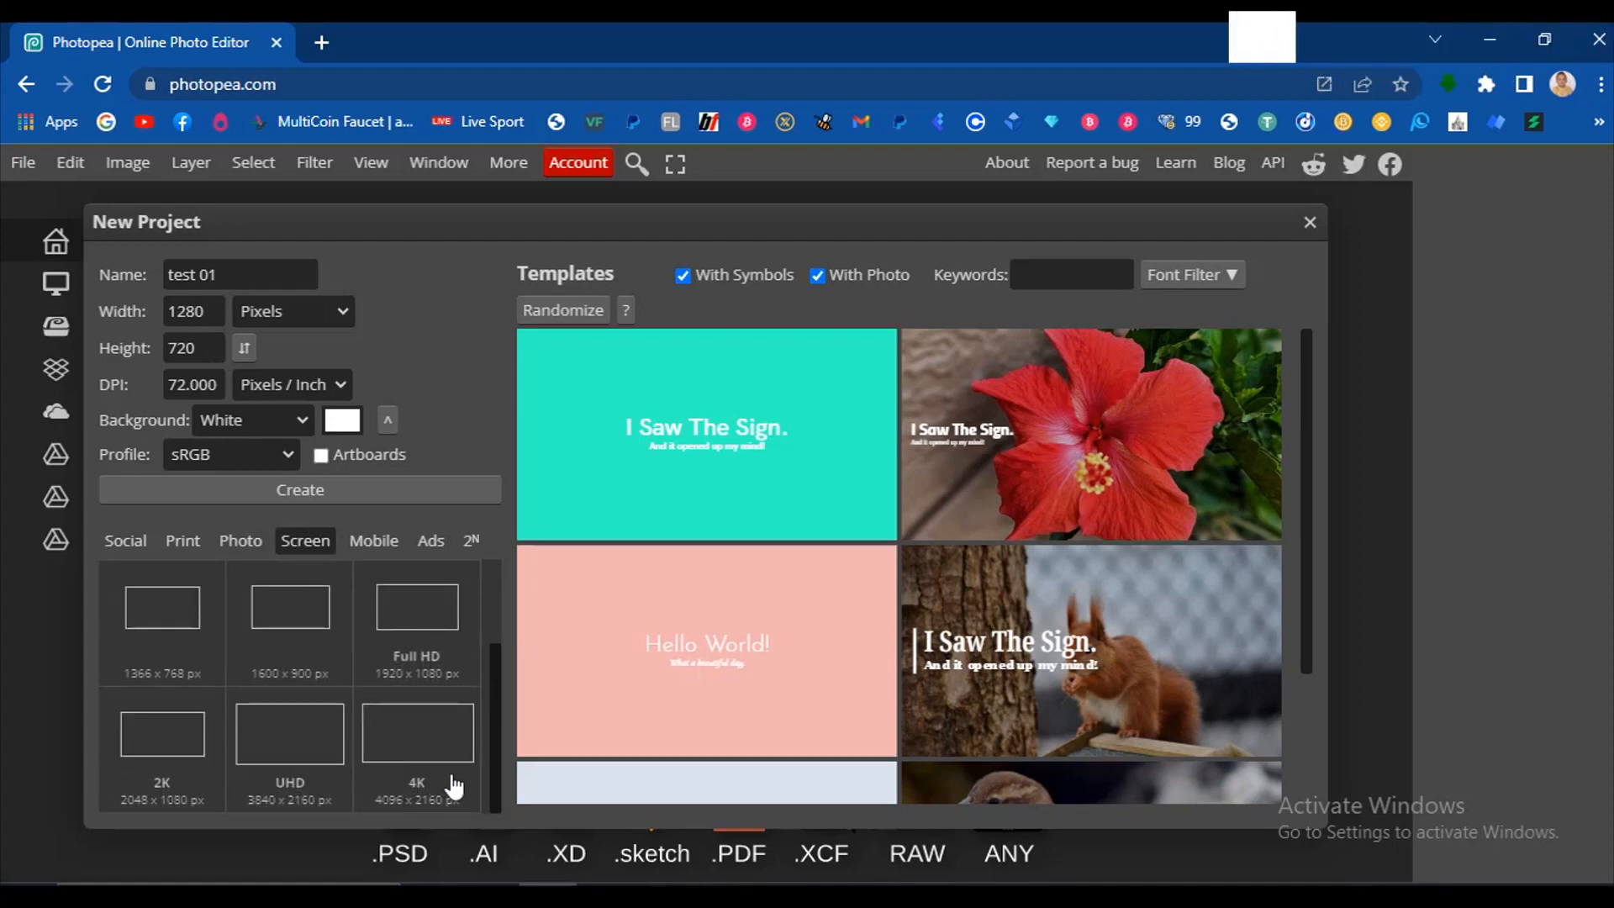
{"action": "scroll", "coordinate": [424, 778], "scroll_direction": "up", "scroll_amount": 2}
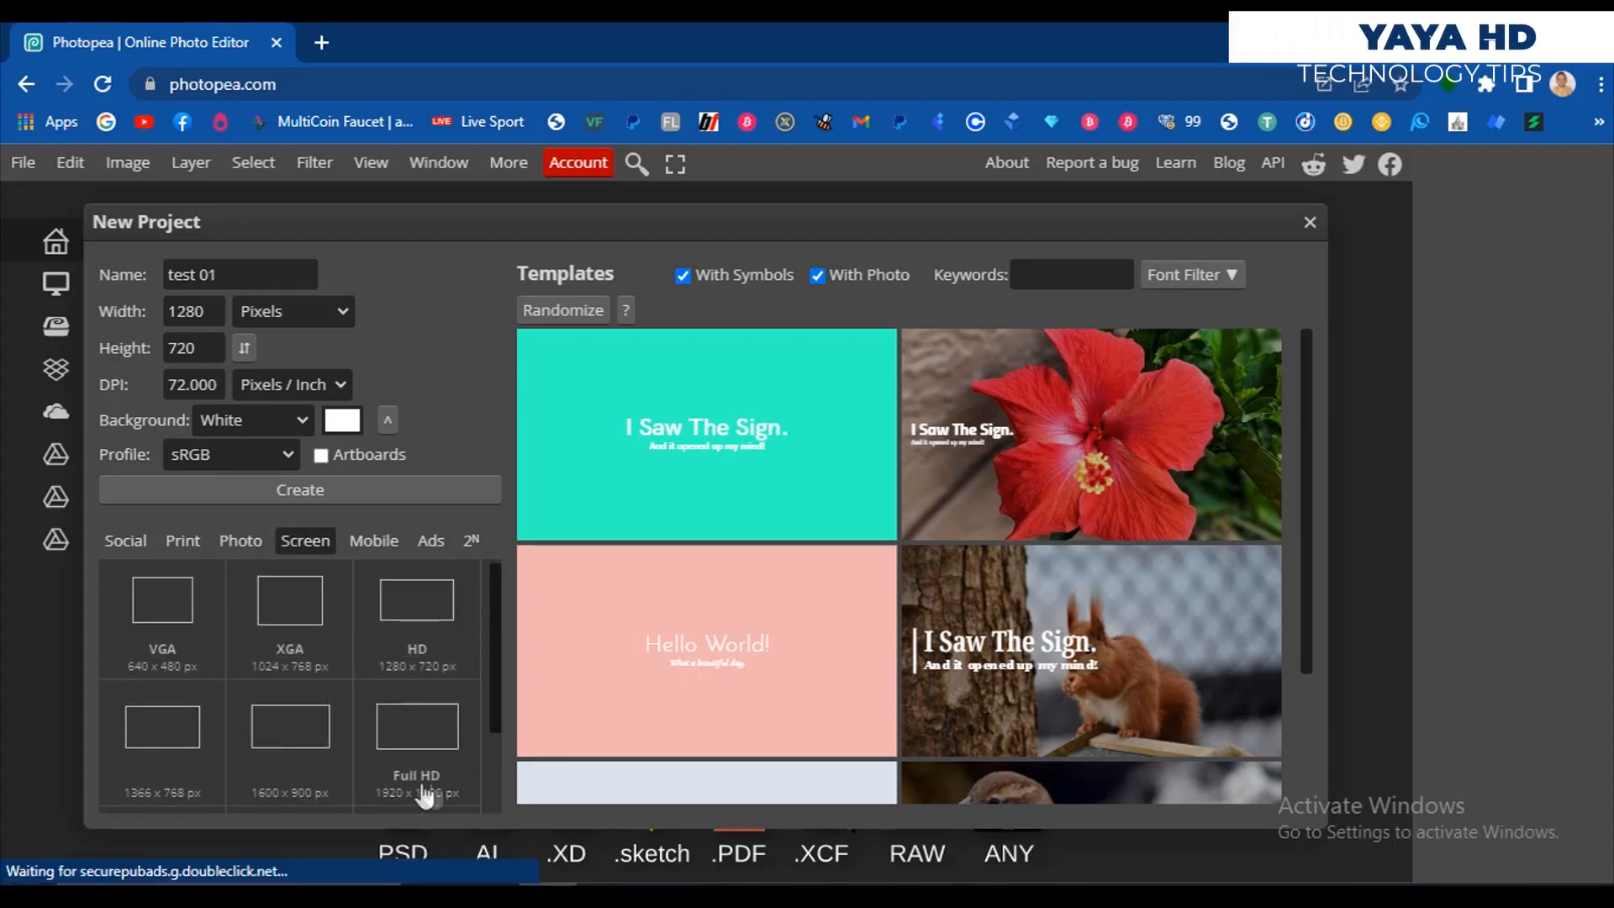
{"action": "left_click", "coordinate": [382, 548]}
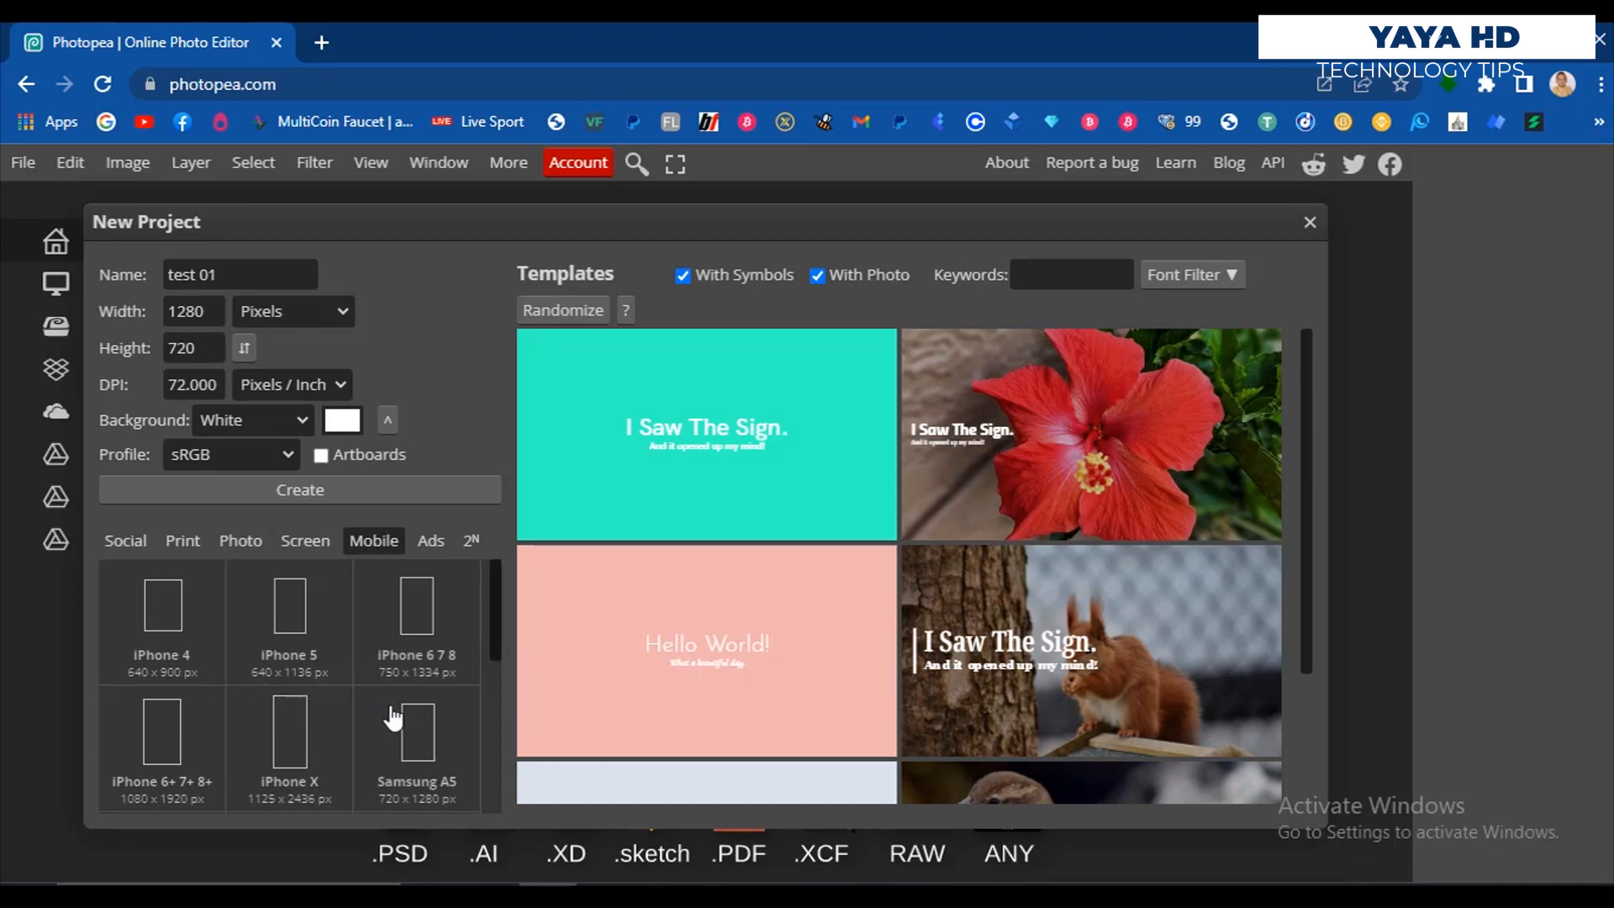
{"action": "scroll", "coordinate": [223, 731], "scroll_direction": "down", "scroll_amount": 1}
{"action": "scroll", "coordinate": [177, 740], "scroll_direction": "down", "scroll_amount": 1}
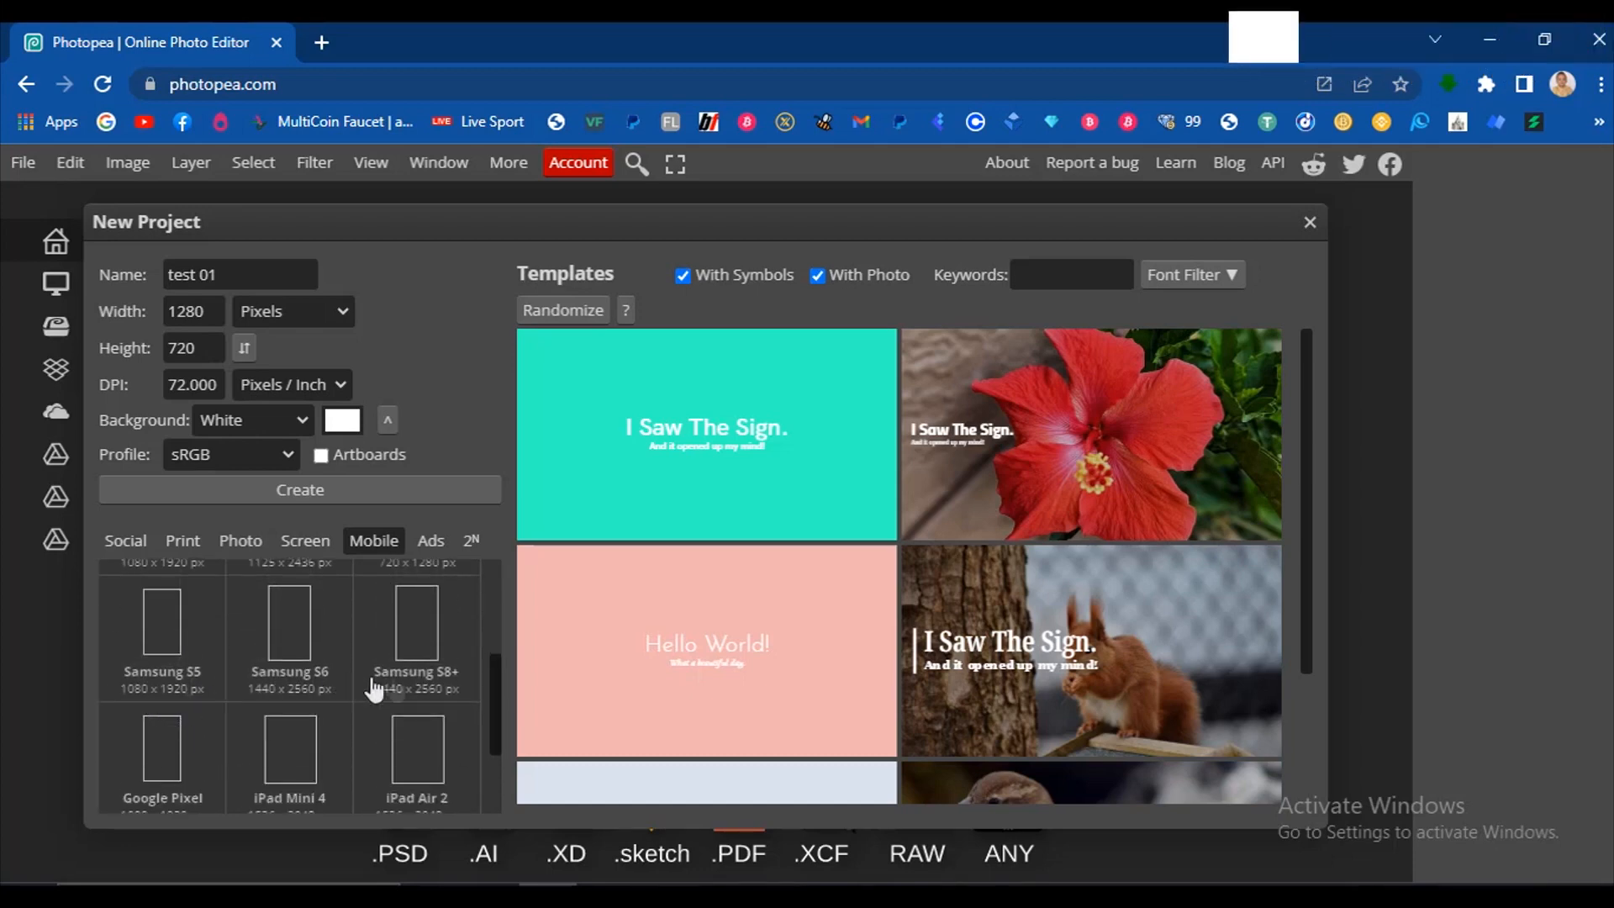
{"action": "scroll", "coordinate": [179, 702], "scroll_direction": "down", "scroll_amount": 1}
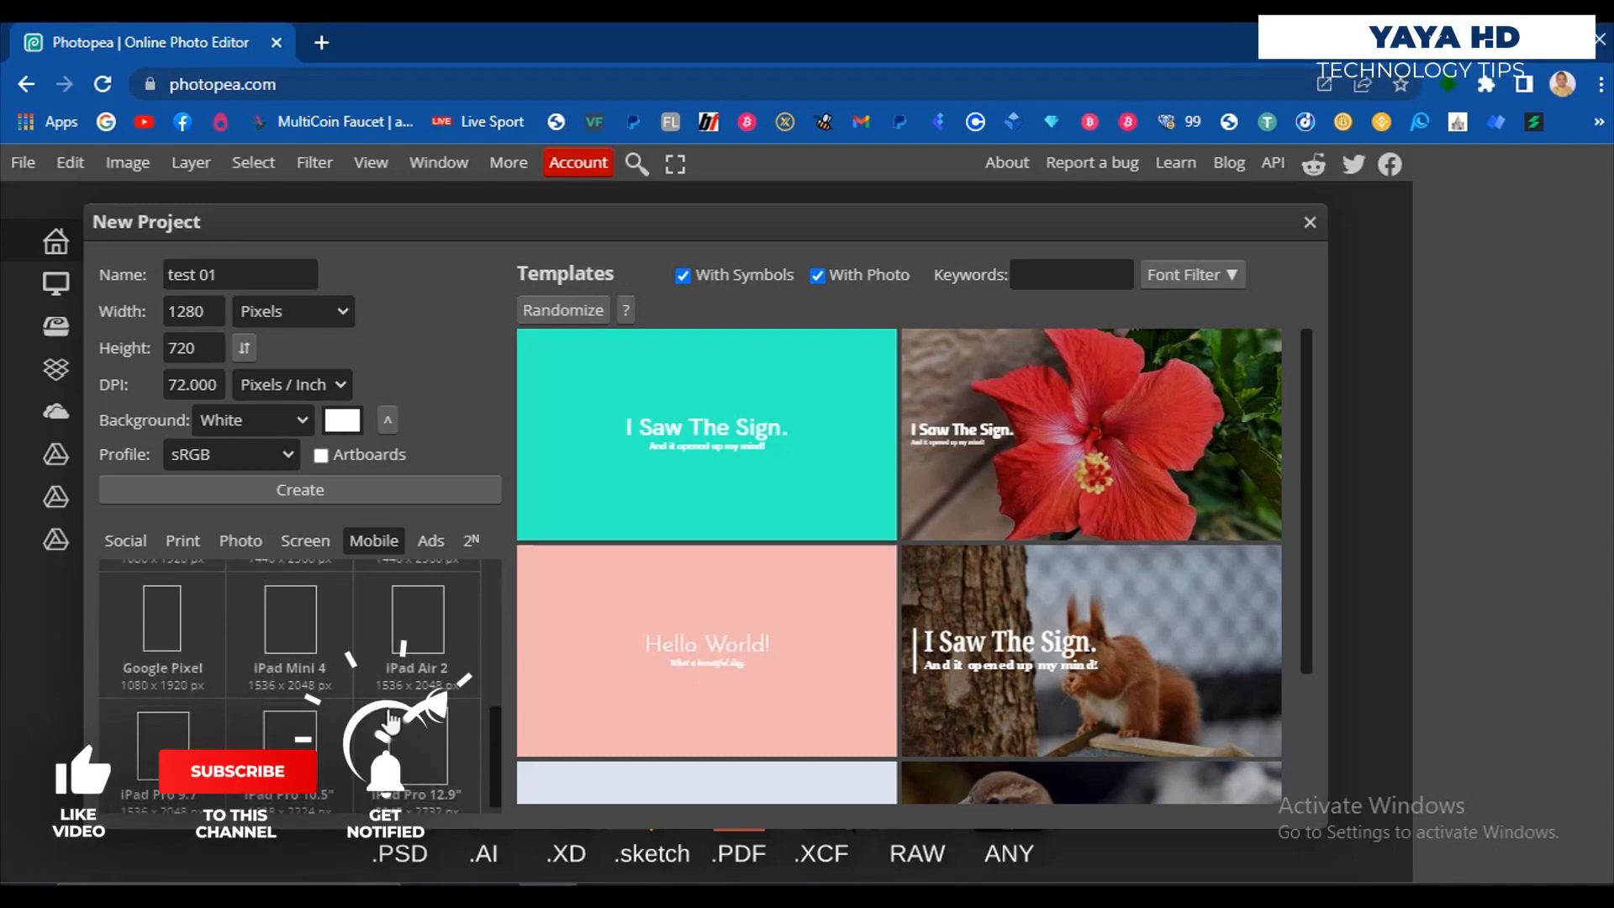
{"action": "scroll", "coordinate": [429, 639], "scroll_direction": "up", "scroll_amount": 3}
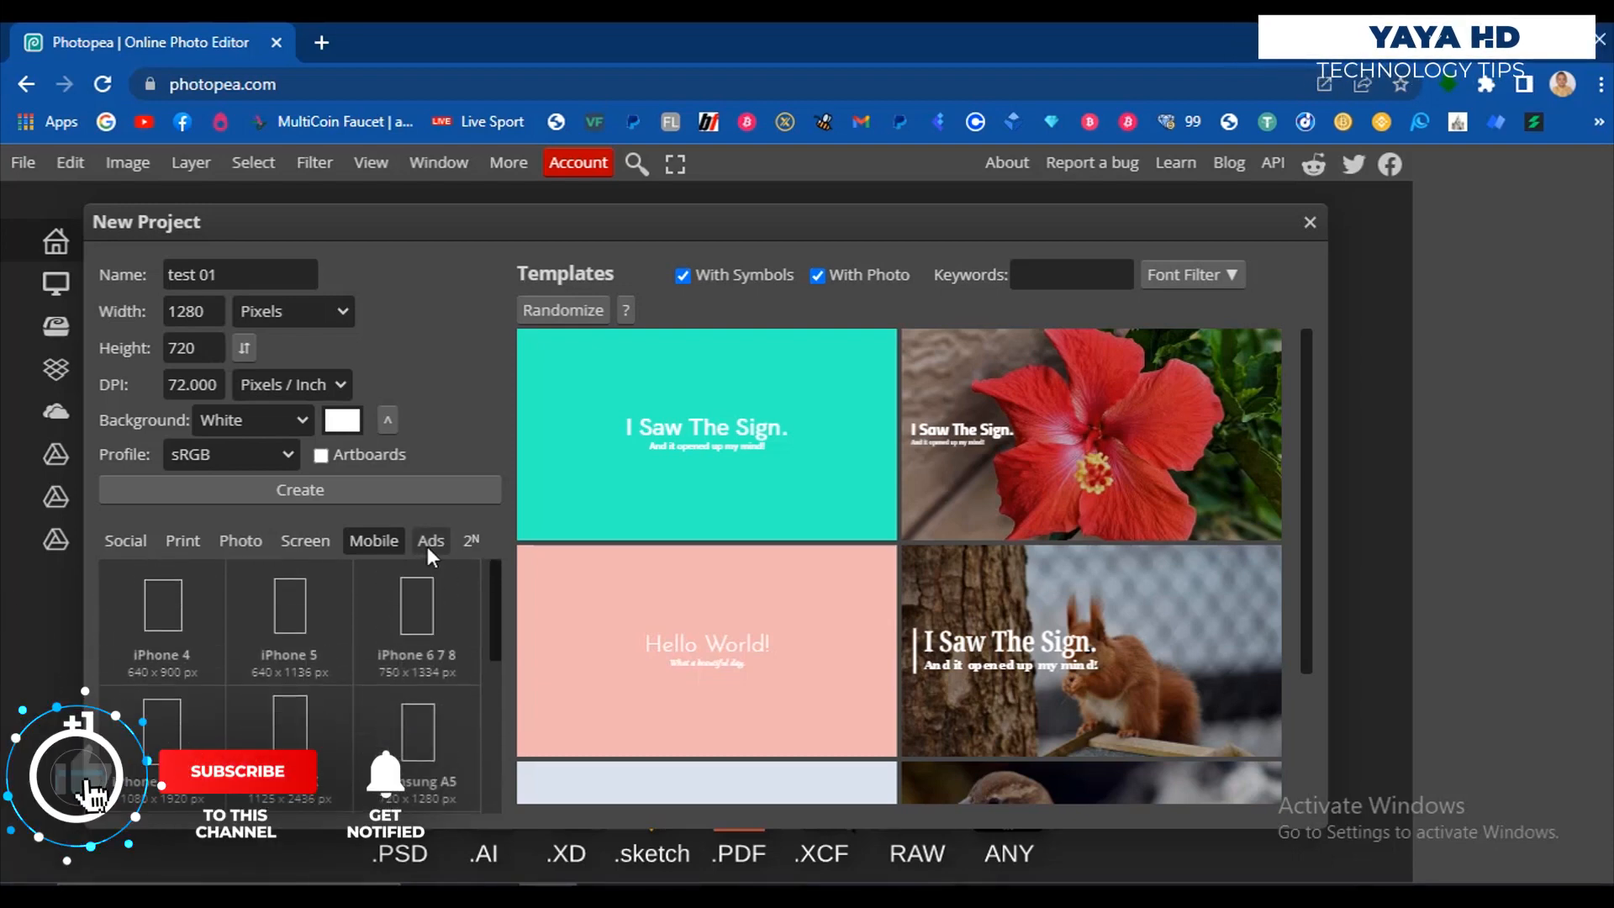
{"action": "scroll", "coordinate": [117, 586], "scroll_direction": "down", "scroll_amount": 3}
Step: Create the blank test 01 project at 1280 x 720 pixels with a white background instead of using a template
{"action": "scroll", "coordinate": [631, 473], "scroll_direction": "down", "scroll_amount": 2}
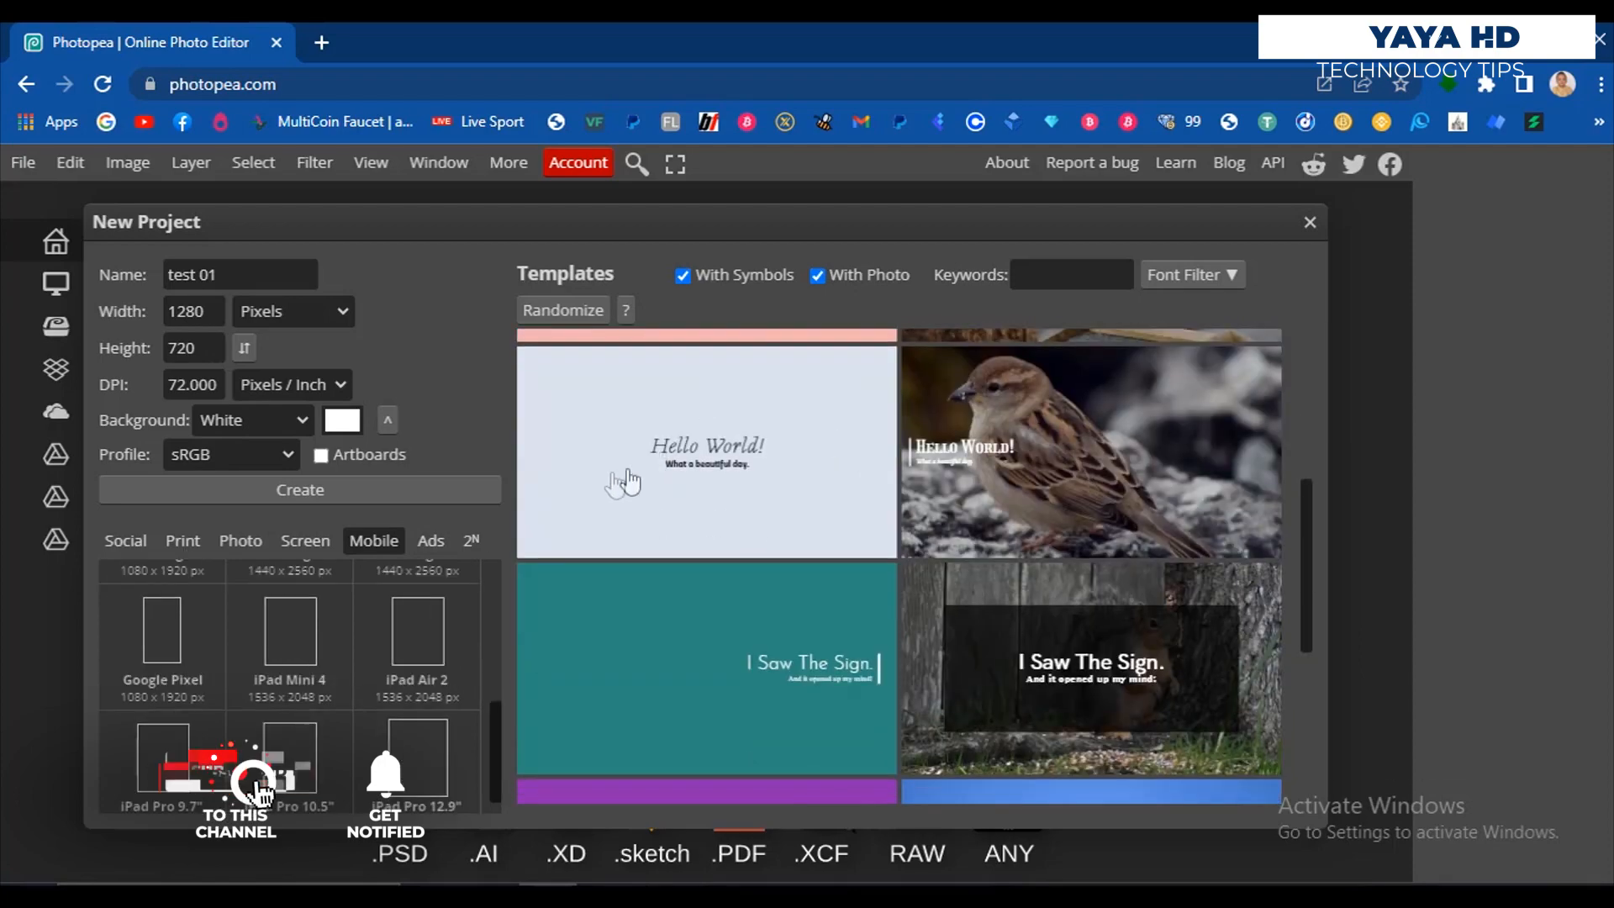
{"action": "scroll", "coordinate": [1002, 555], "scroll_direction": "down", "scroll_amount": 4}
{"action": "scroll", "coordinate": [967, 593], "scroll_direction": "down", "scroll_amount": 8}
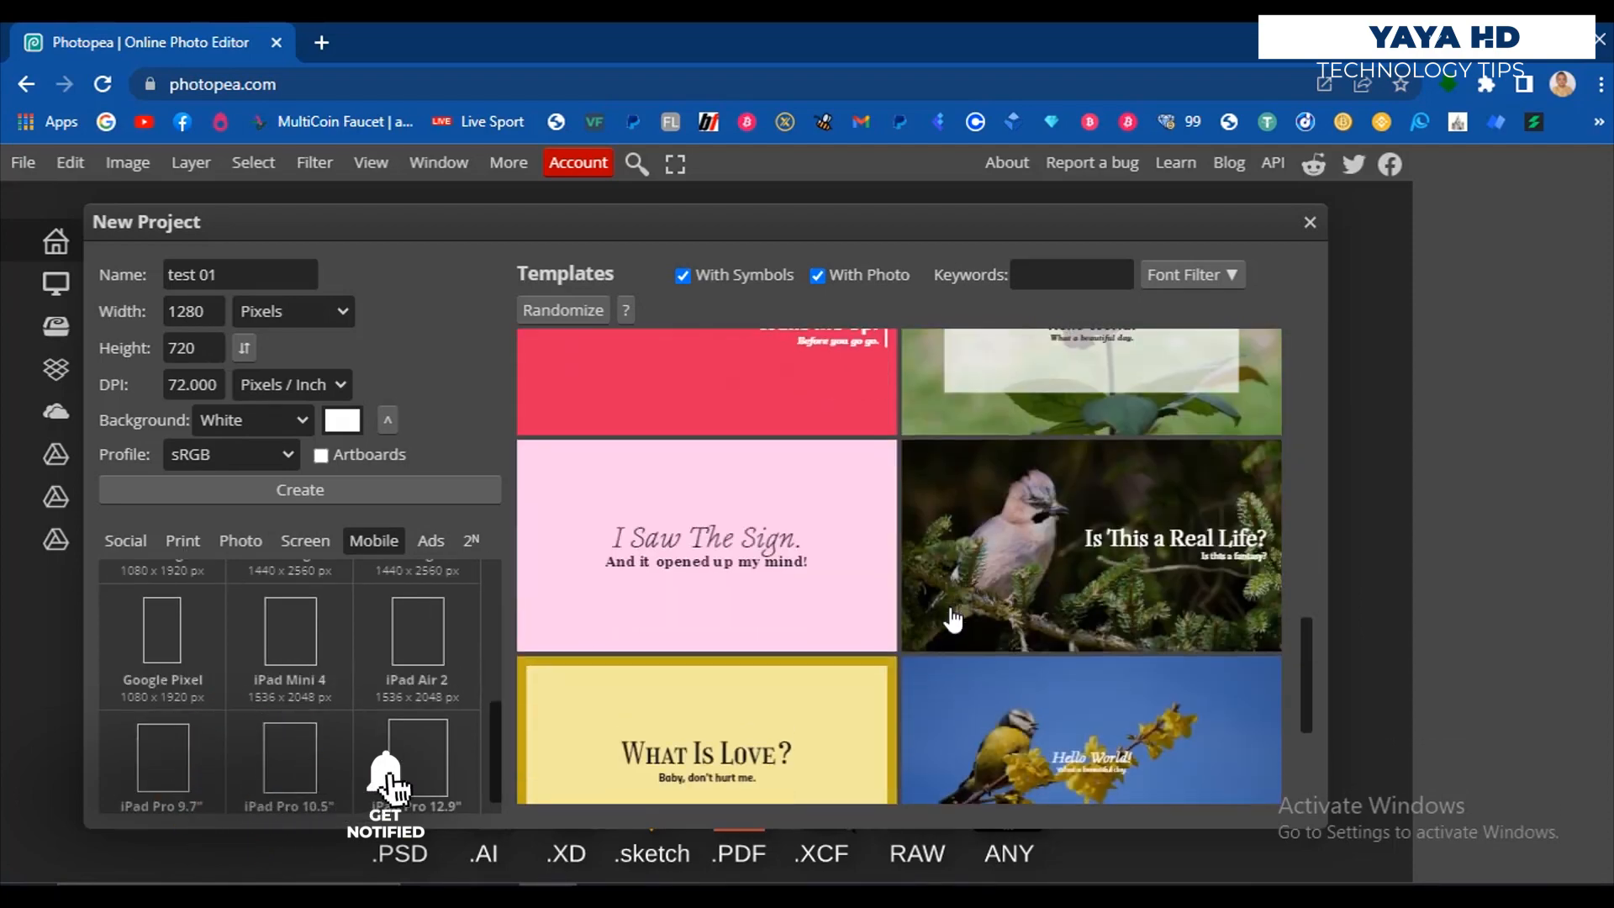
{"action": "scroll", "coordinate": [858, 583], "scroll_direction": "down", "scroll_amount": 6}
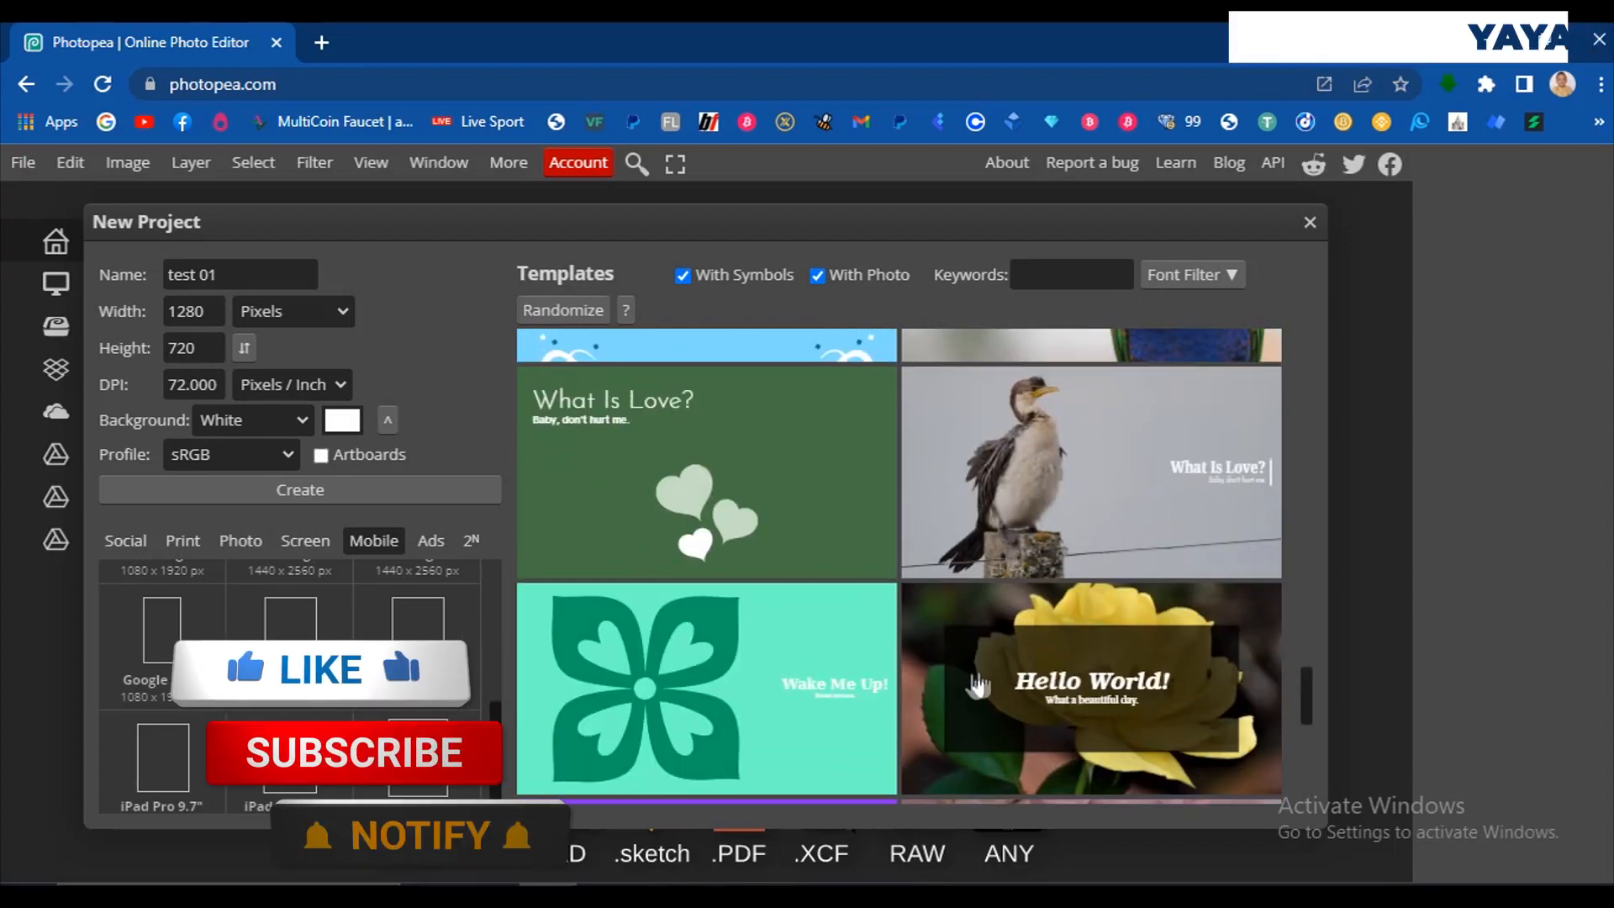
{"action": "scroll", "coordinate": [920, 684], "scroll_direction": "up", "scroll_amount": 10}
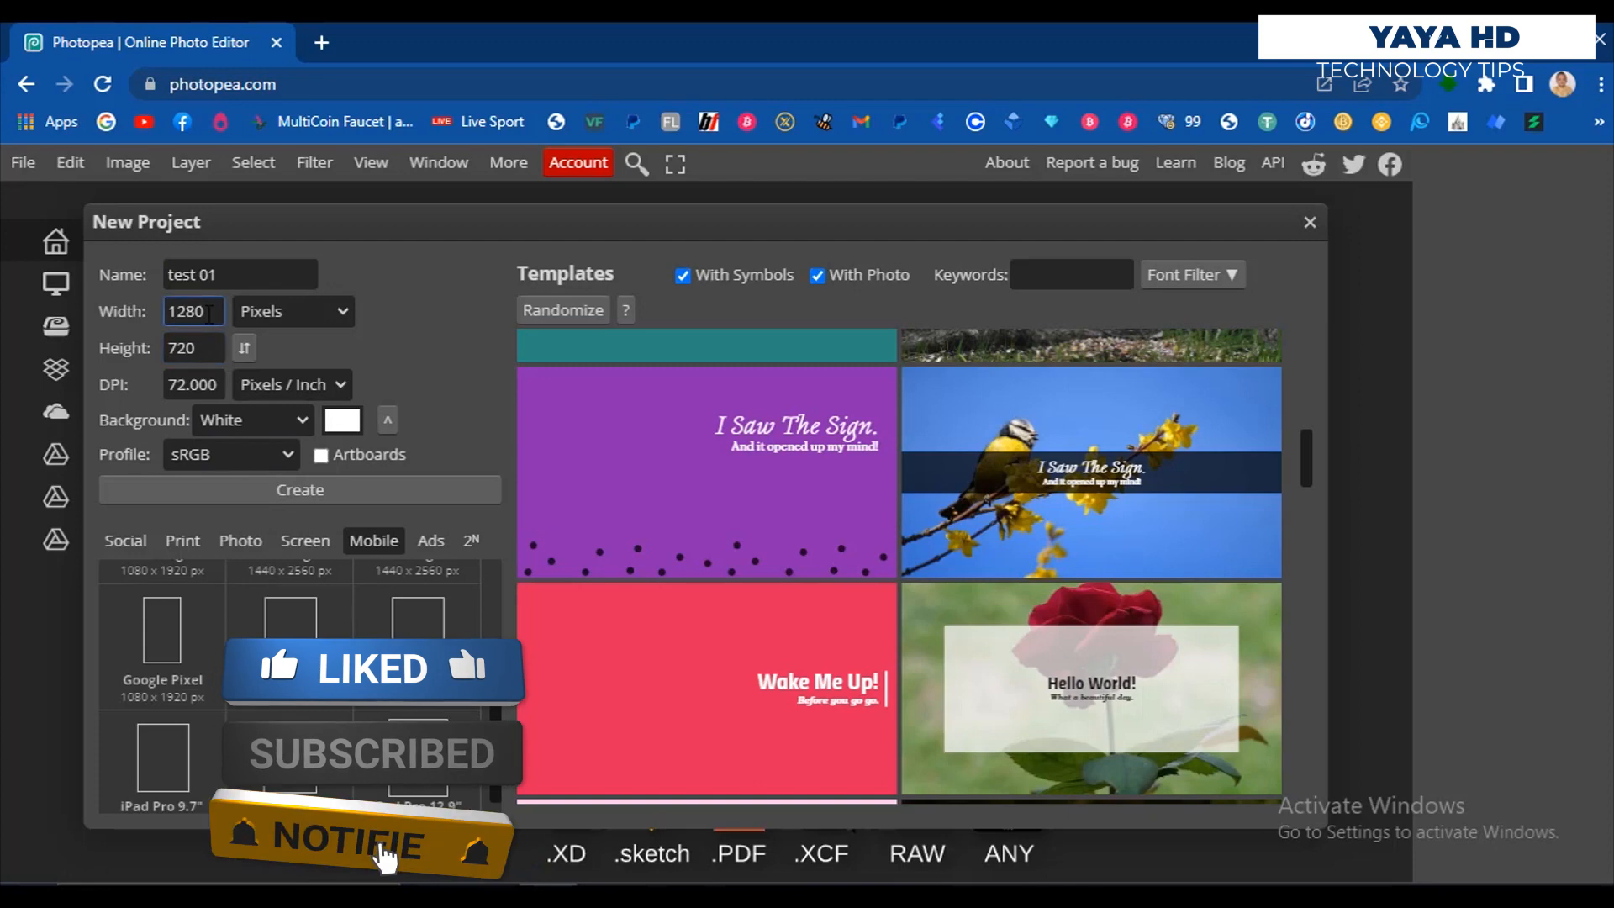
{"action": "left_click", "coordinate": [308, 497]}
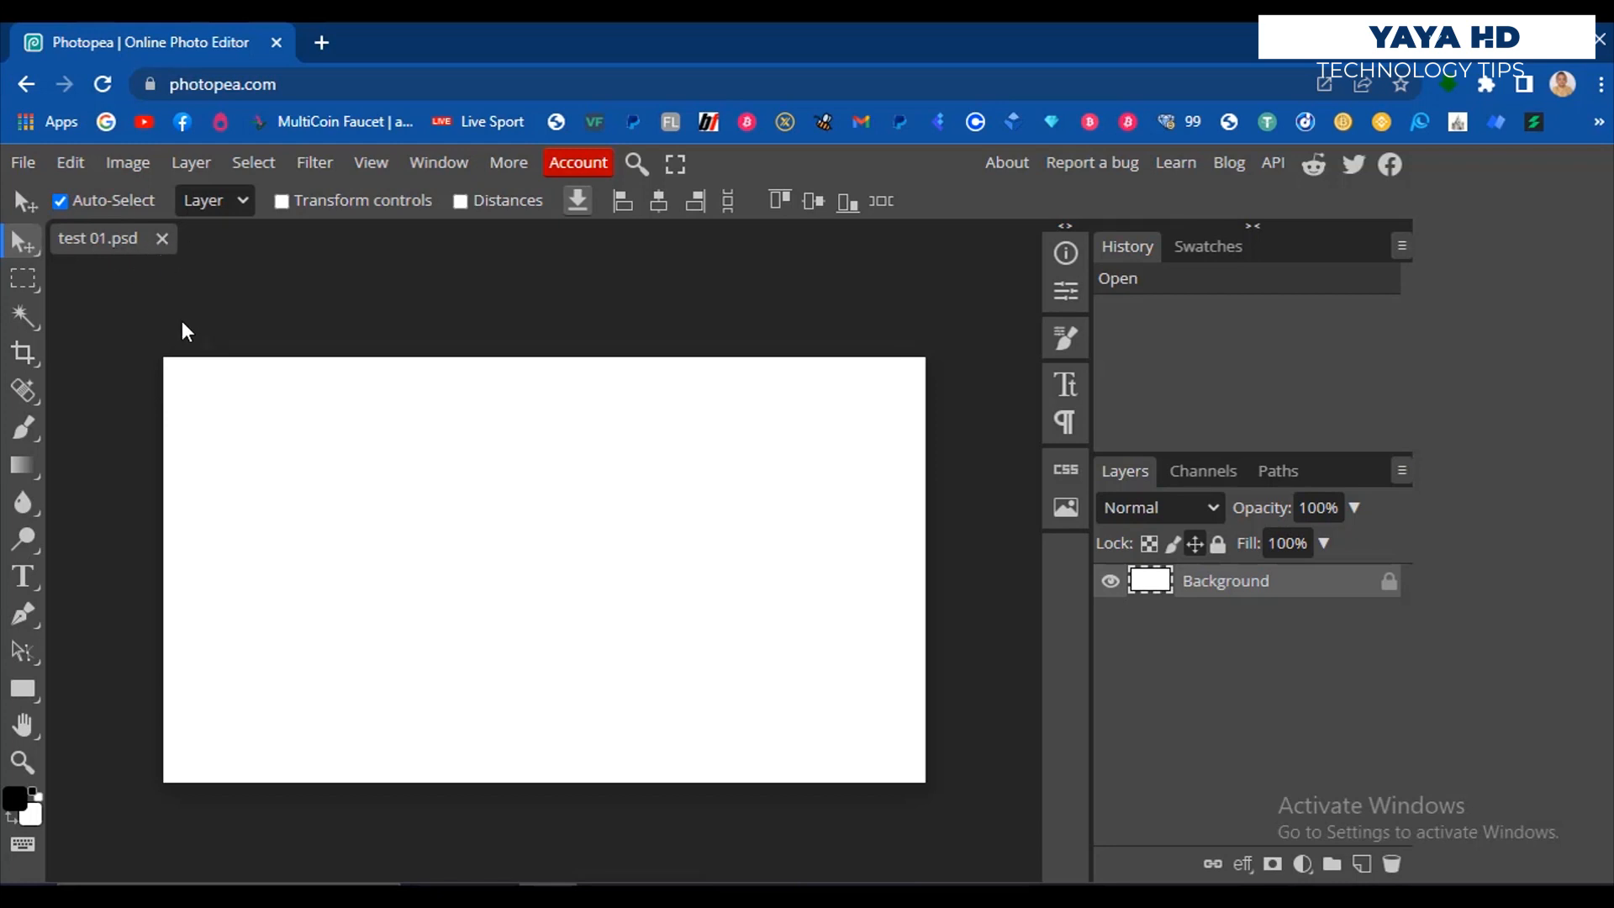
Step: Examine the tools grouped with the Magic Wand and those grouped with the Crop tool
{"action": "right_click", "coordinate": [23, 315]}
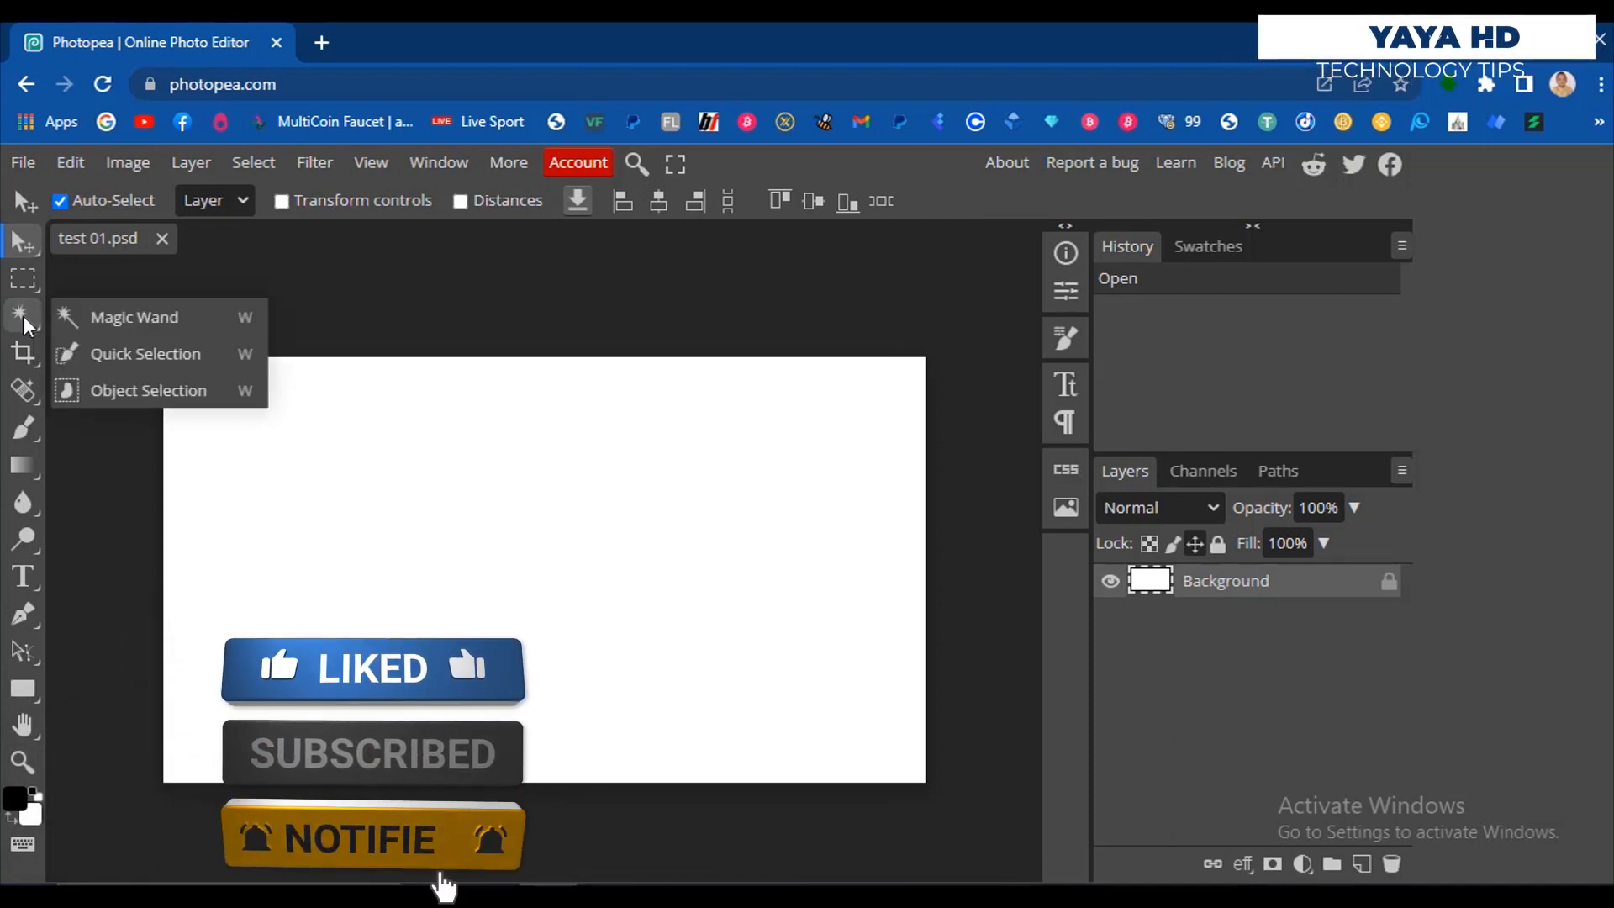
{"action": "left_click", "coordinate": [22, 315]}
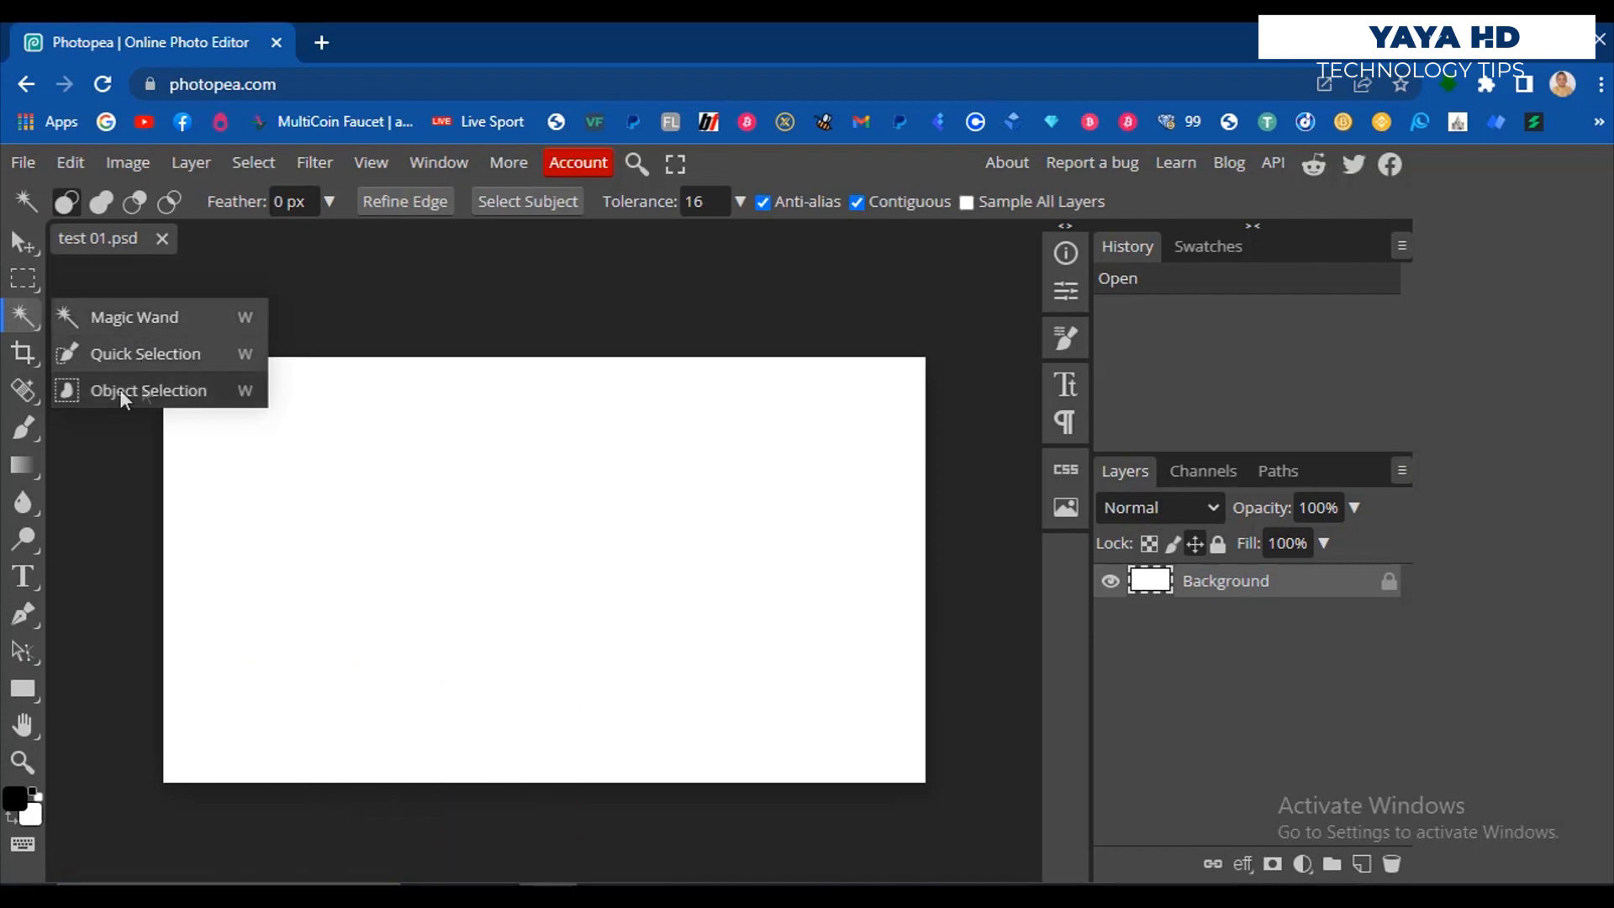
{"action": "right_click", "coordinate": [24, 355]}
{"action": "left_click", "coordinate": [23, 355]}
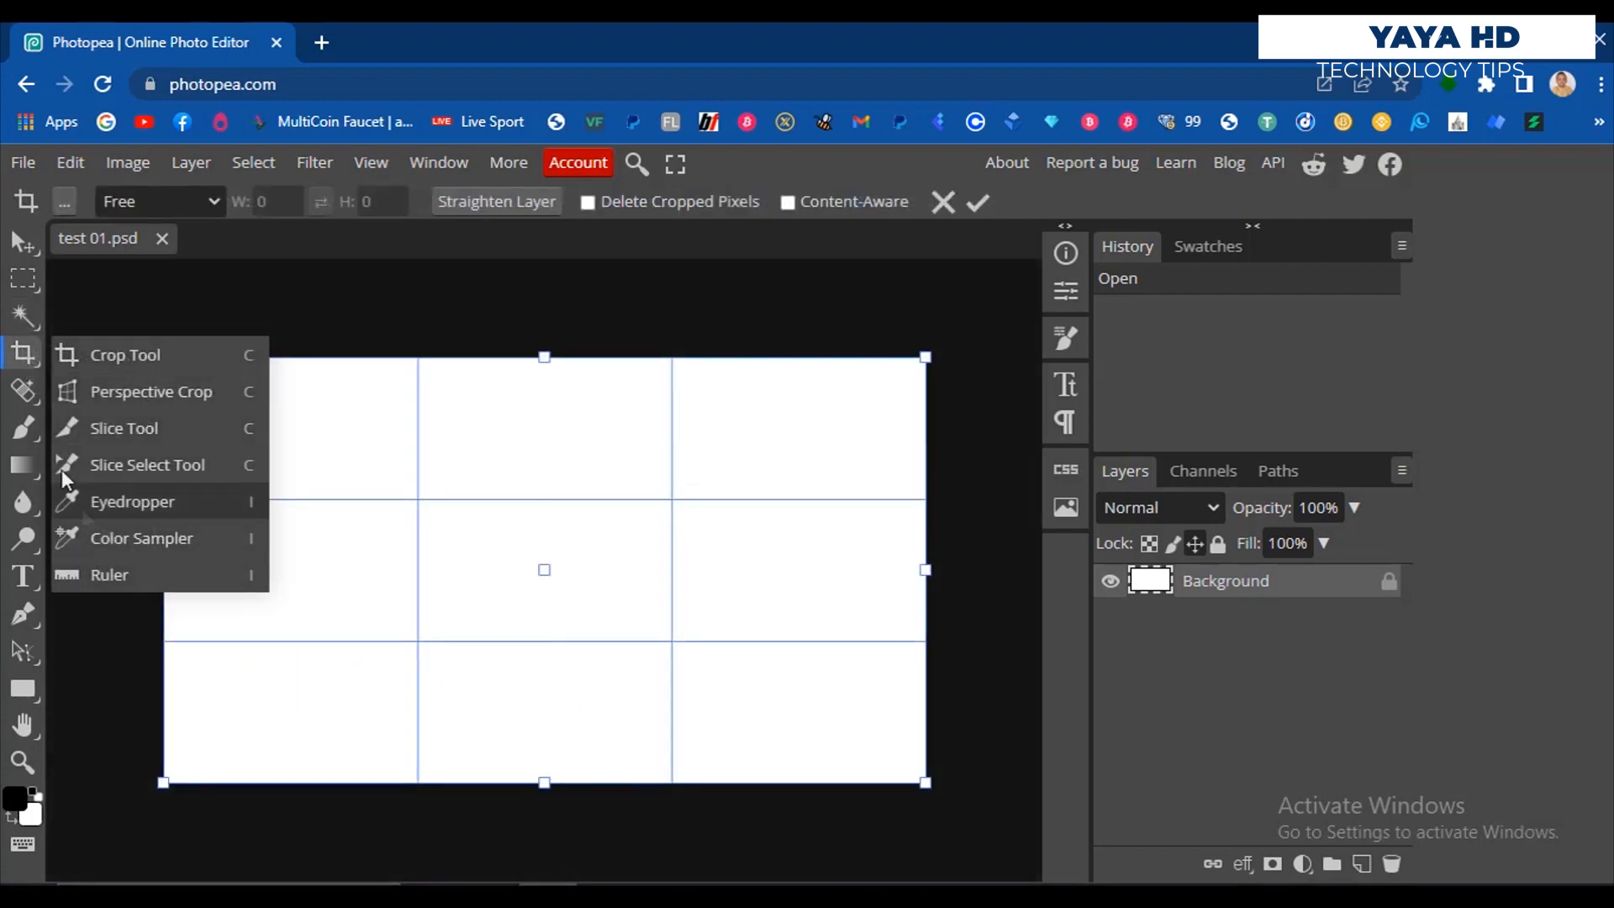
Step: Examine the tools grouped with the Spot Healing Brush and those grouped with the Brush tool
{"action": "right_click", "coordinate": [26, 397]}
{"action": "left_click", "coordinate": [28, 399]}
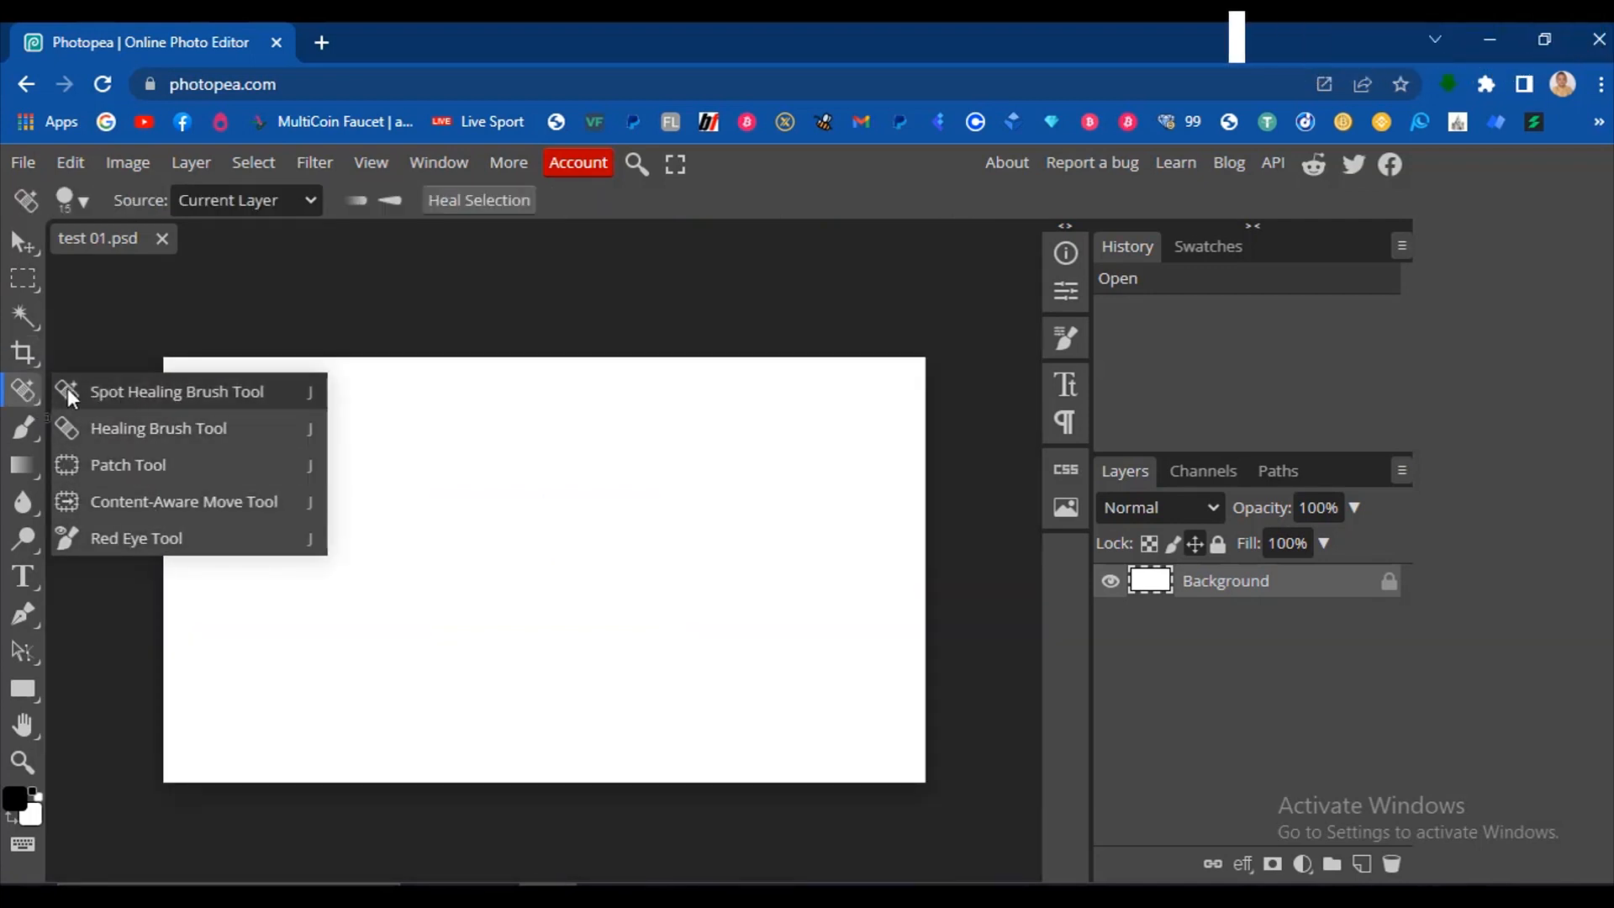
{"action": "right_click", "coordinate": [26, 430]}
{"action": "left_click", "coordinate": [26, 433]}
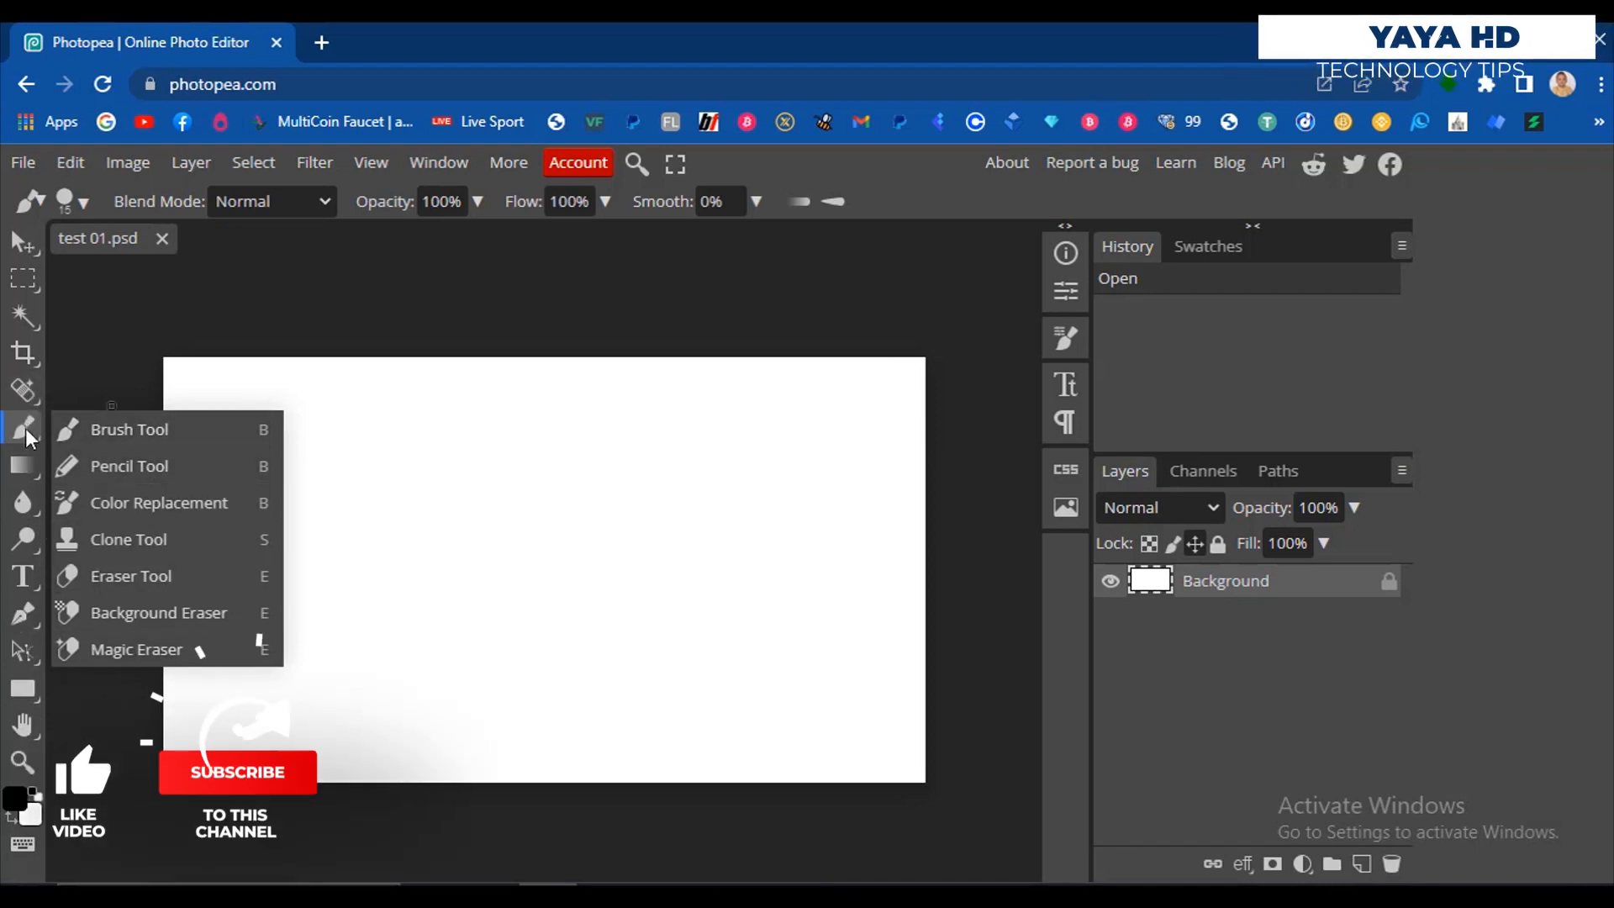
Step: Look over the file commands and place an empty text layer with the Type tool just above the white canvas
{"action": "key", "text": "t"}
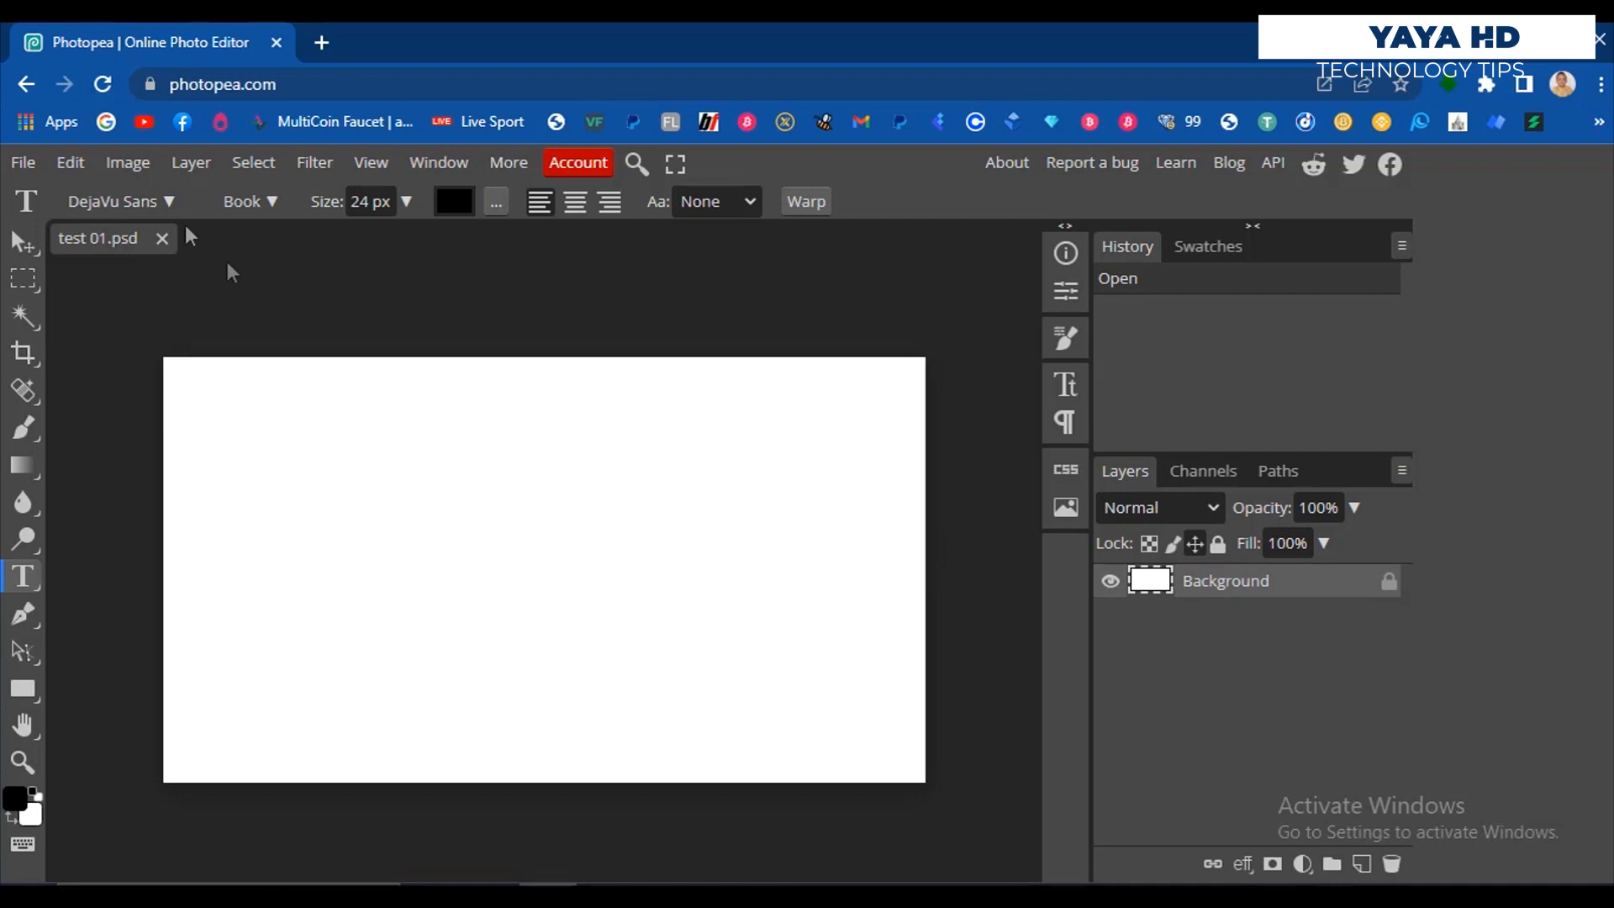
{"action": "left_click", "coordinate": [25, 163]}
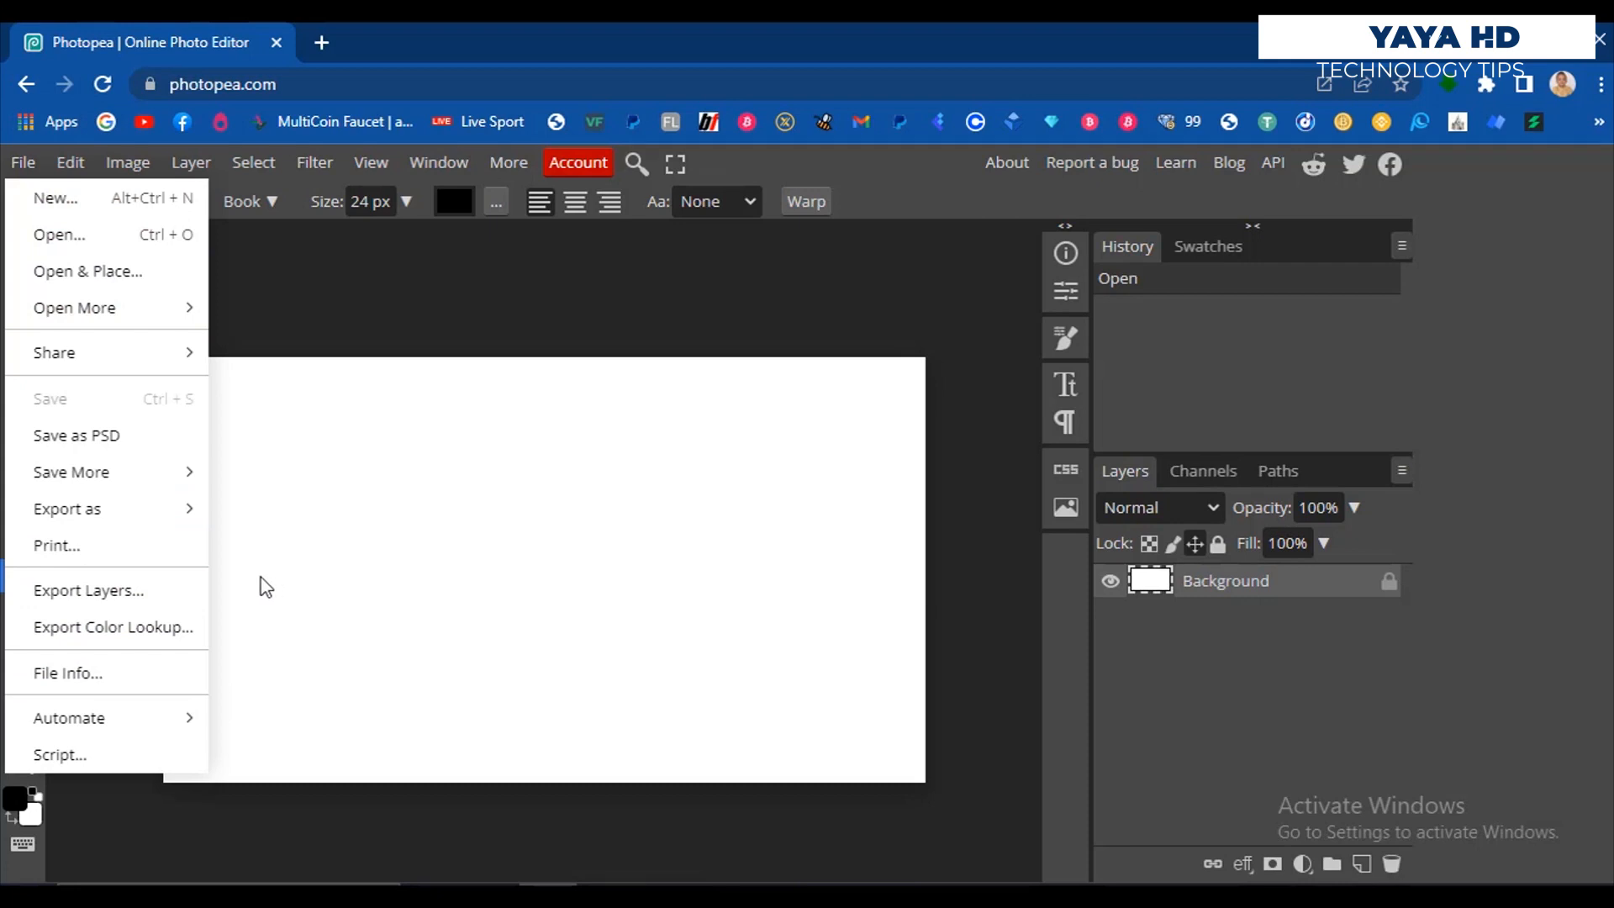
{"action": "left_click", "coordinate": [267, 288]}
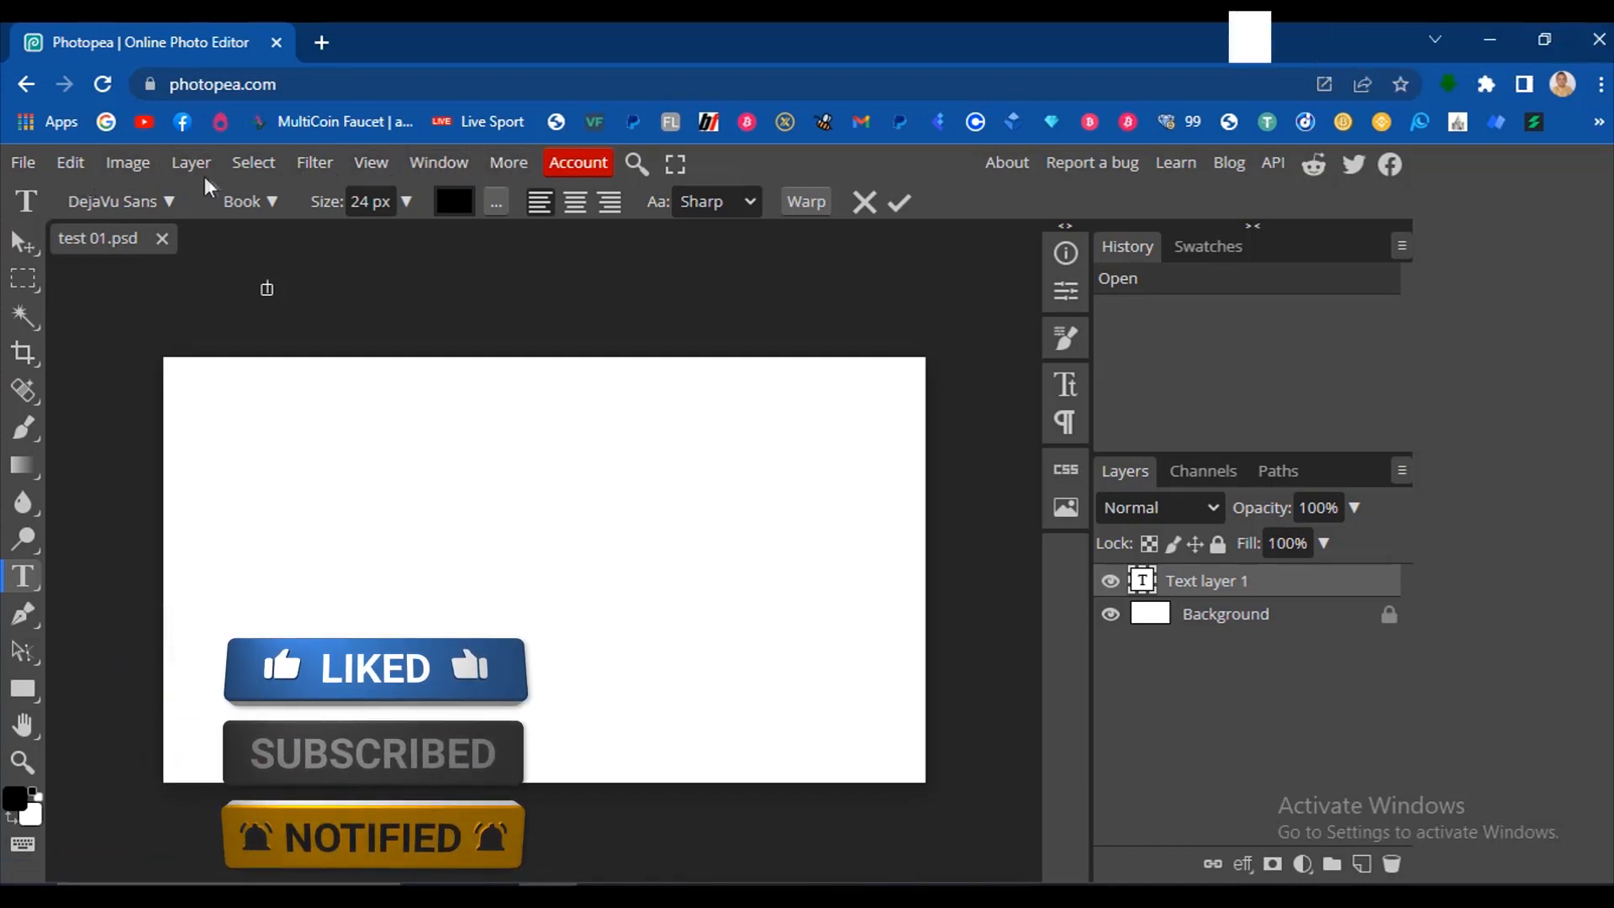
Step: Look through the filter categories, including Blur and Pixelate, and commit the empty text layer
{"action": "left_click", "coordinate": [314, 165]}
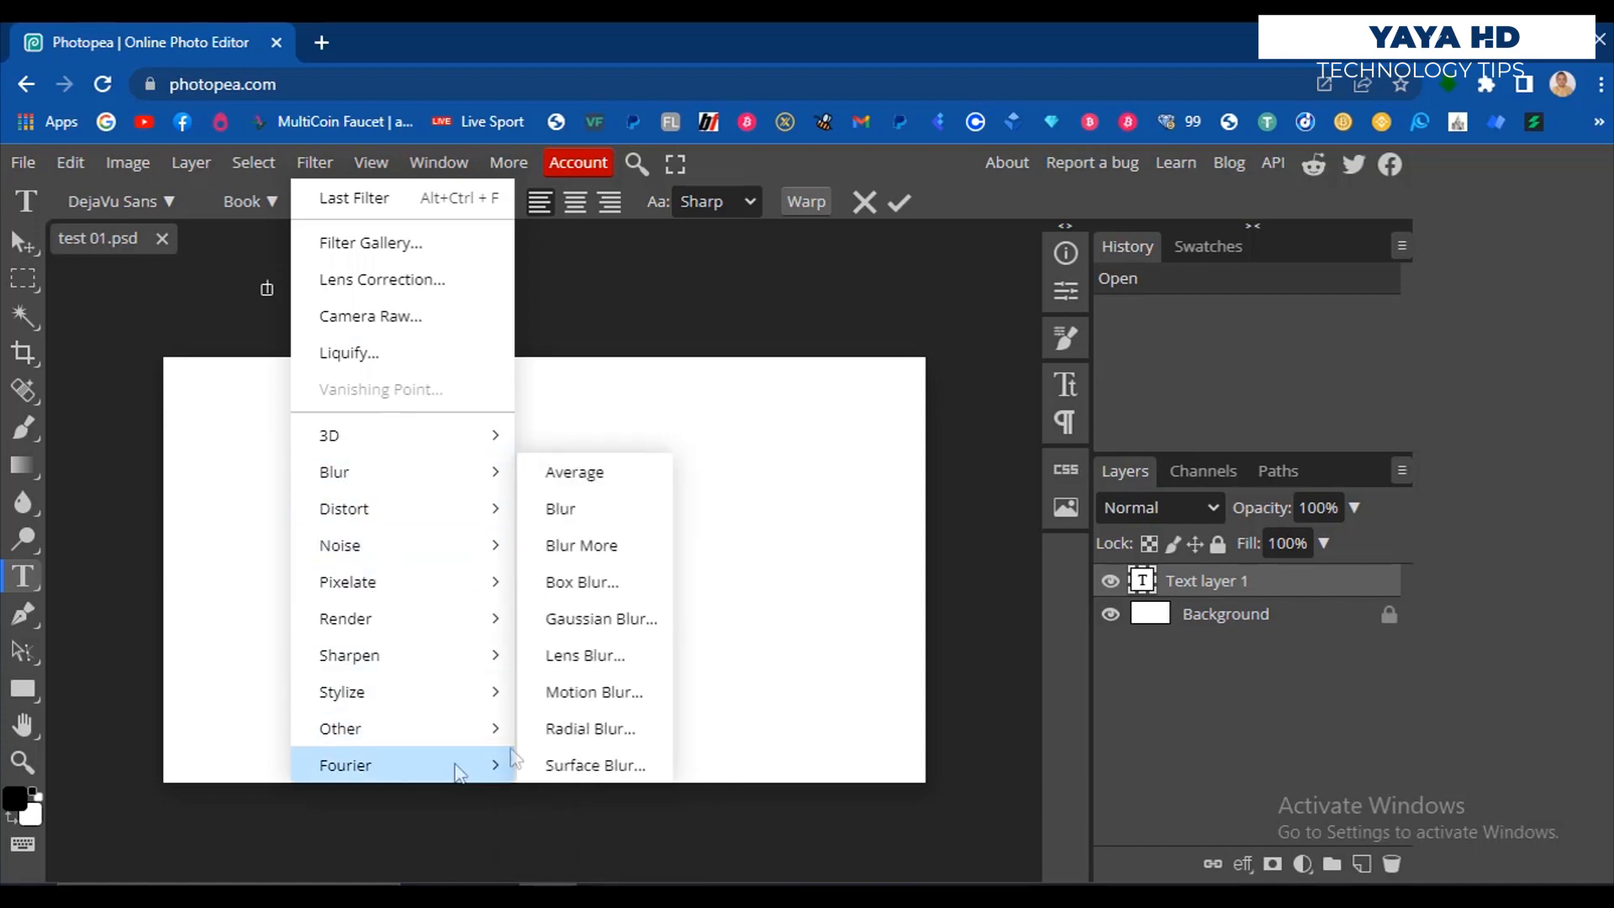
{"action": "mouse_move", "coordinate": [441, 587]}
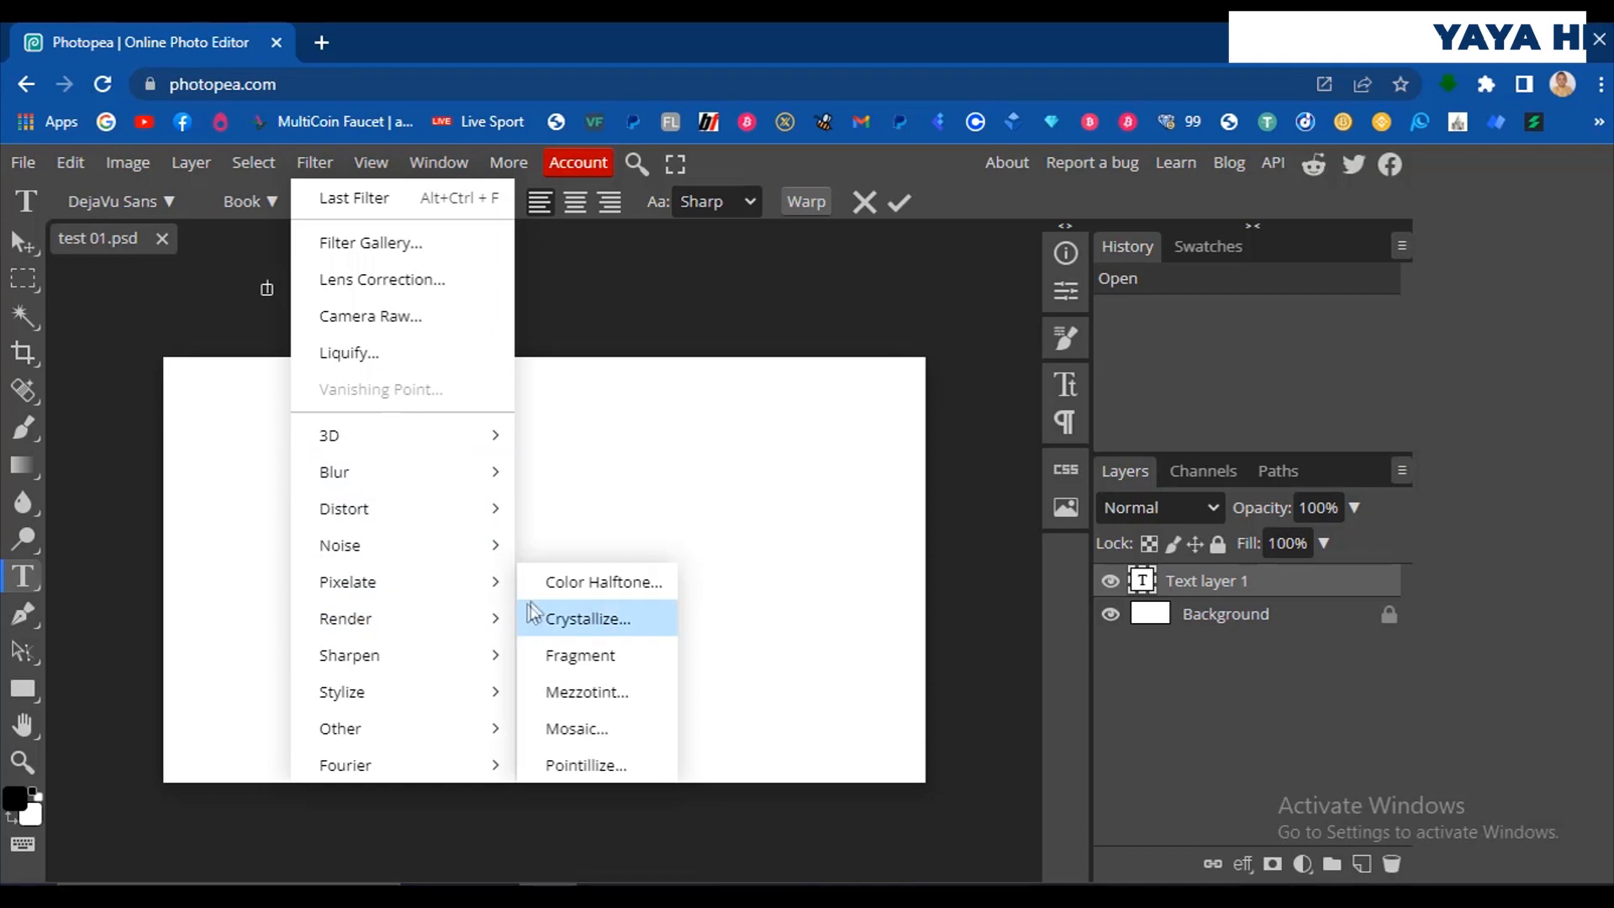
{"action": "mouse_move", "coordinate": [407, 629]}
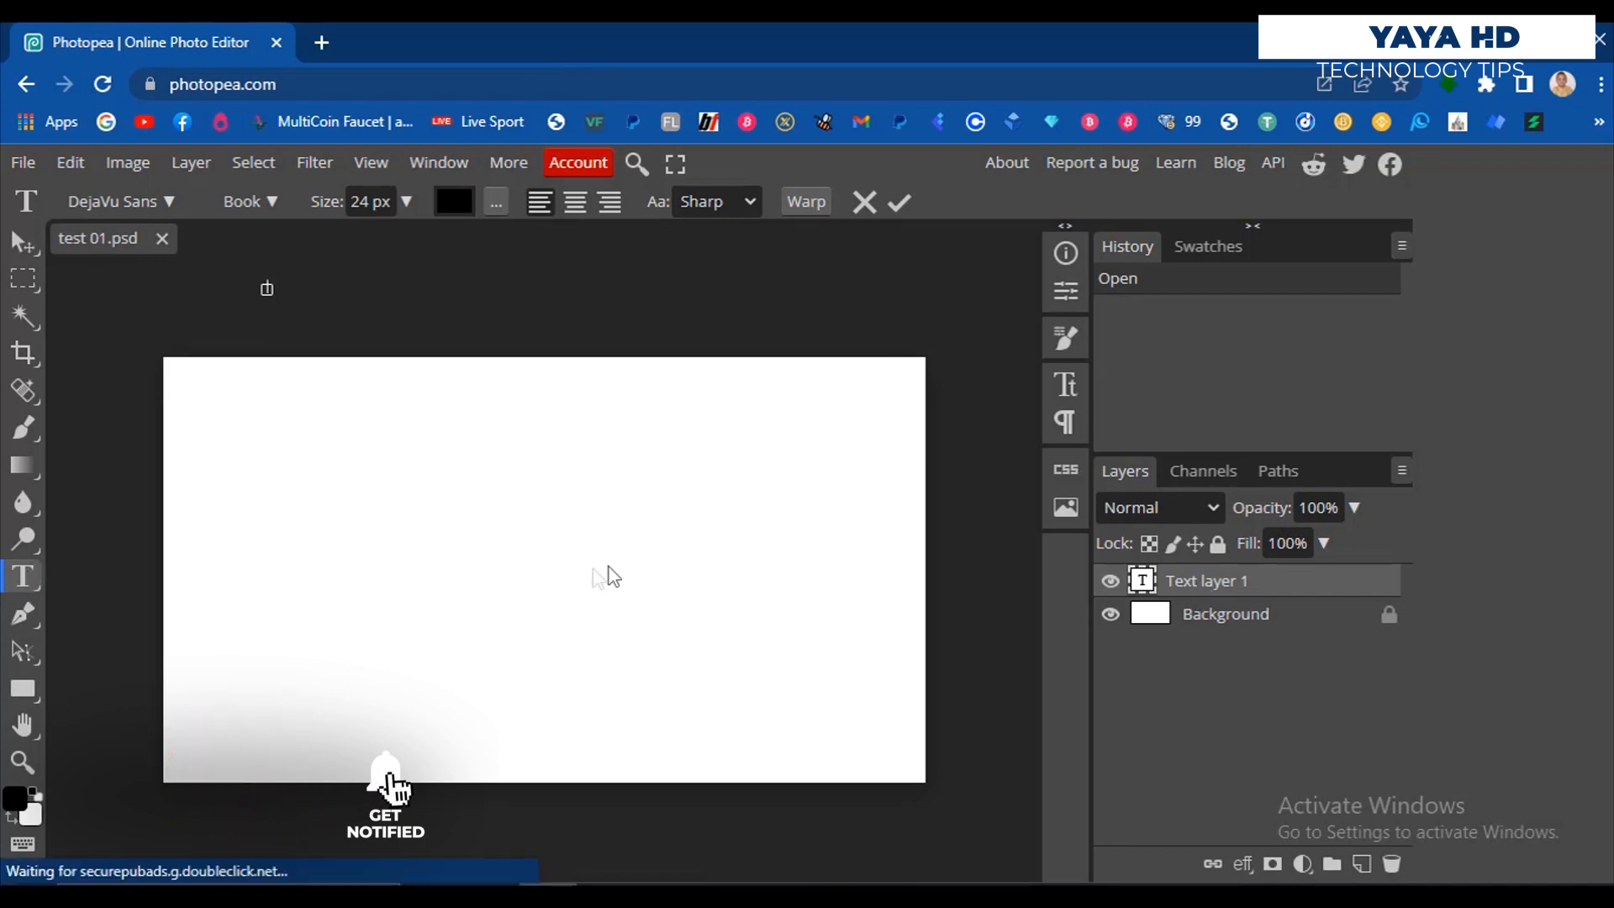
{"action": "left_click", "coordinate": [1125, 477]}
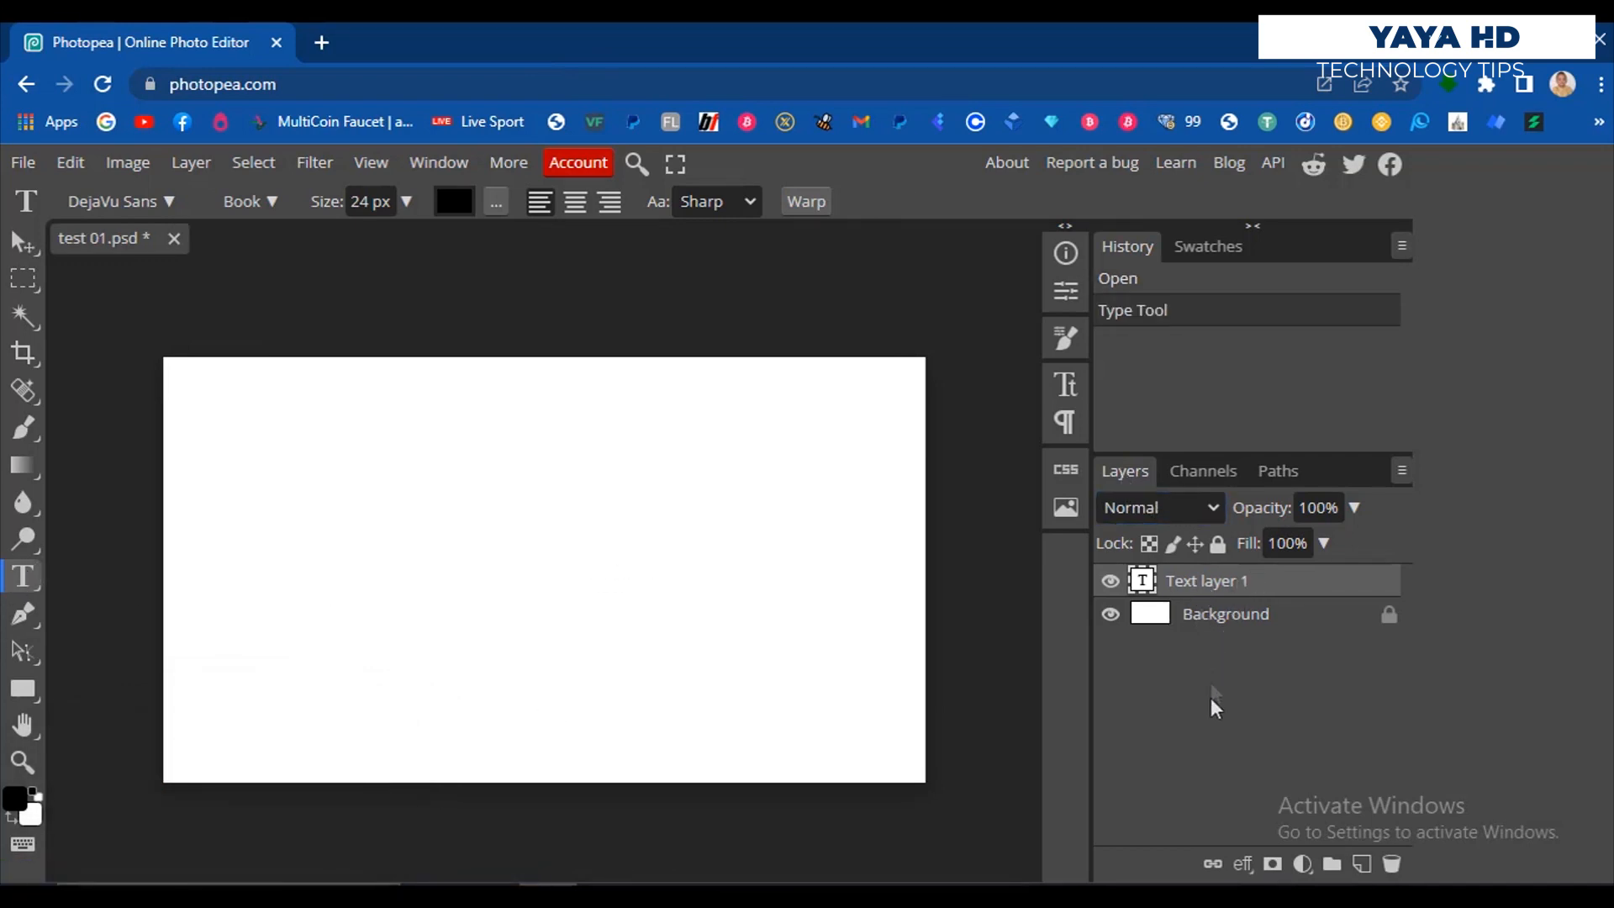